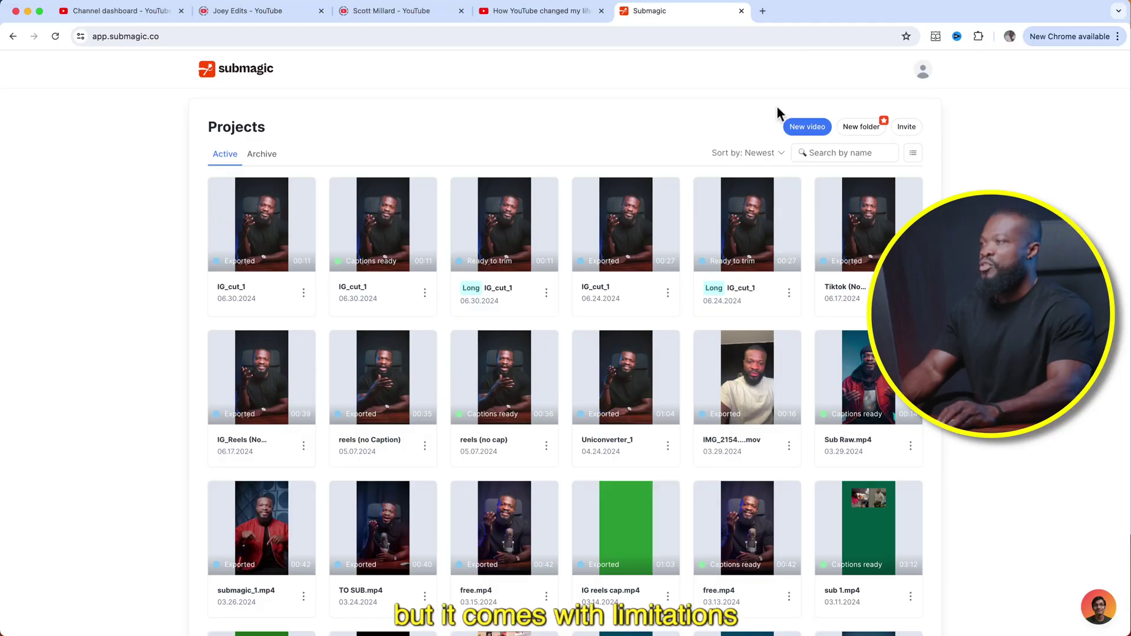
# Start a new video for trimming and add trial vid.mp4 from the Subbb folder as the upload file
pyautogui.click(807, 129)
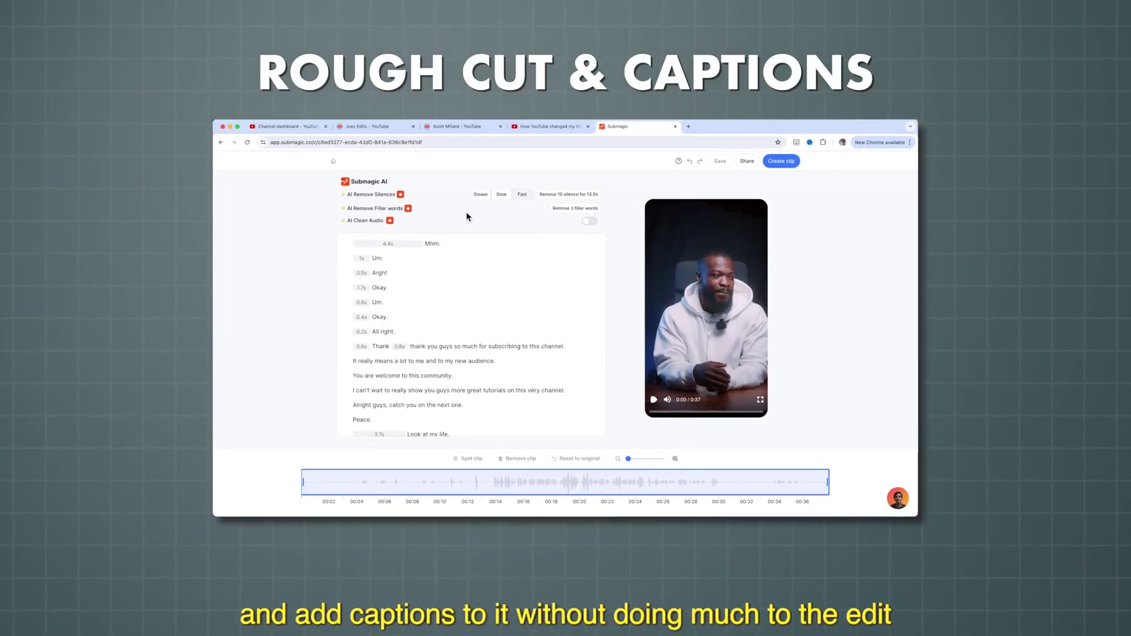
pyautogui.moveTo(369, 340)
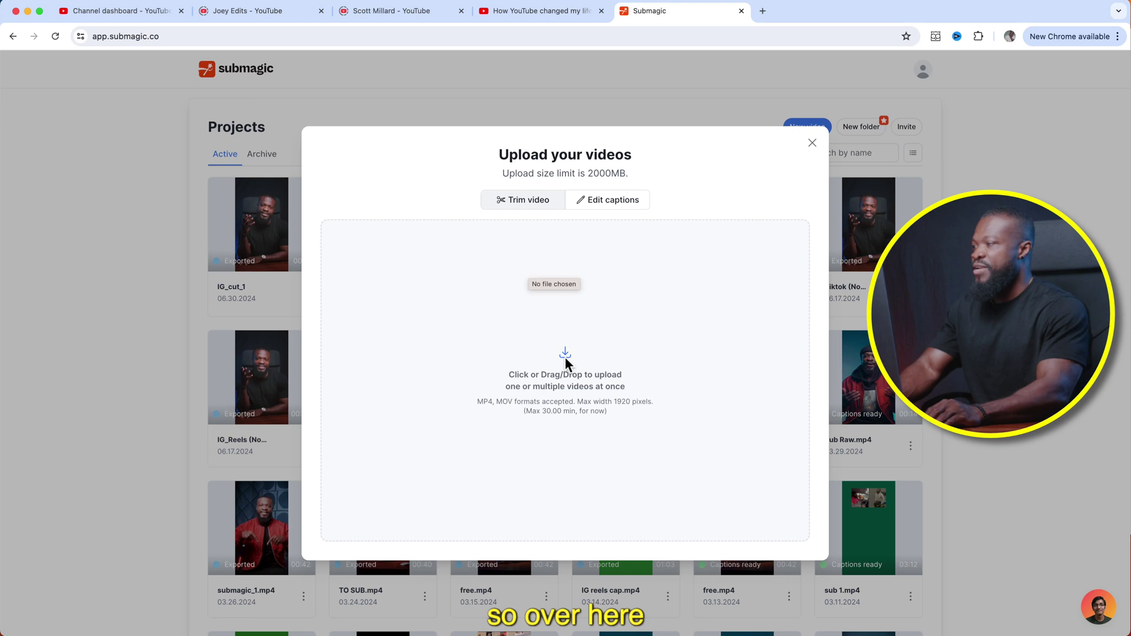
pyautogui.click(564, 357)
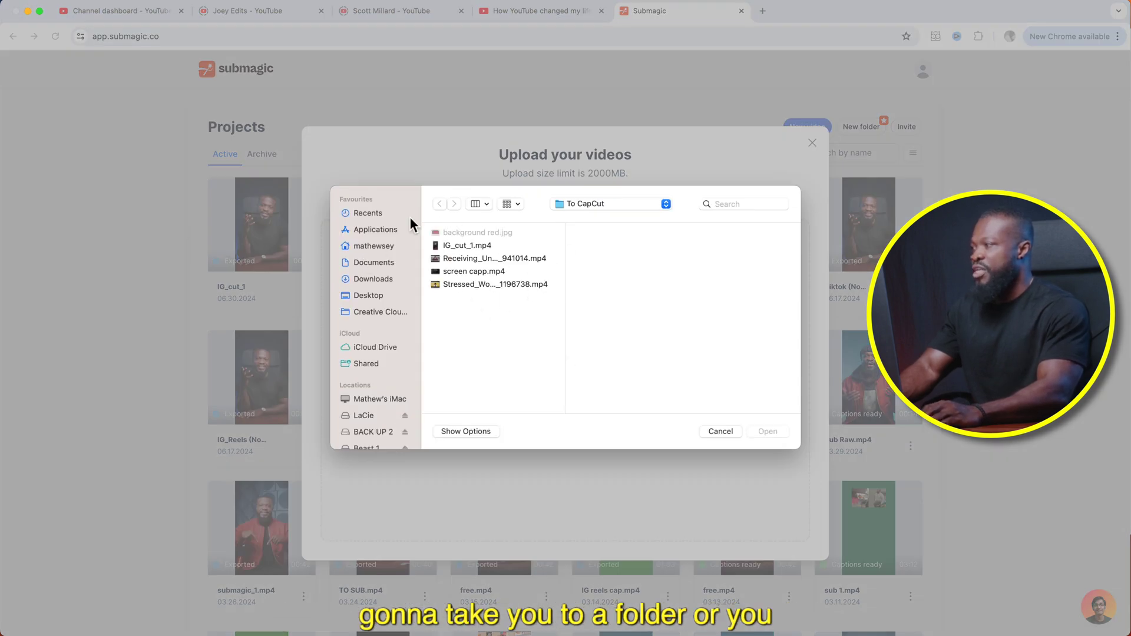
pyautogui.click(719, 431)
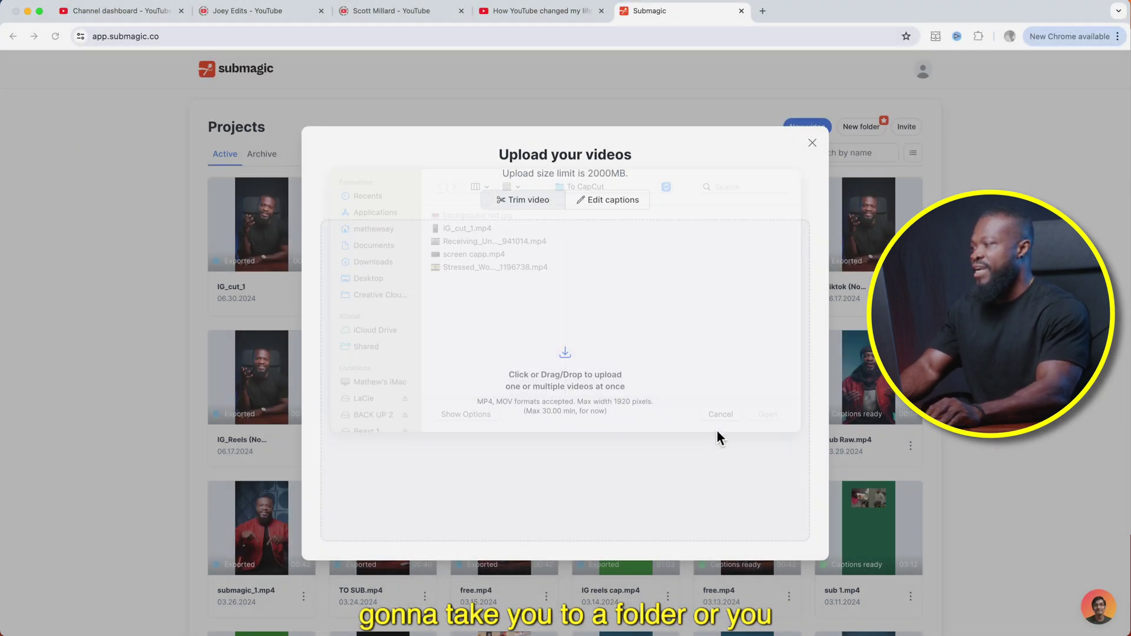
pyautogui.press('super+Tab')
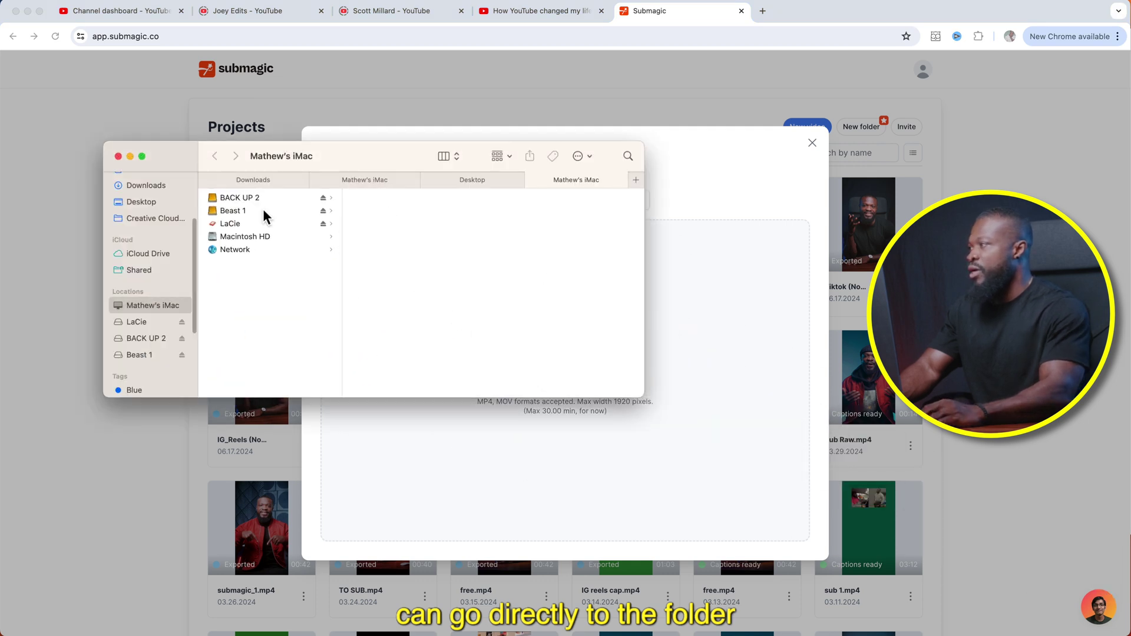
pyautogui.click(544, 197)
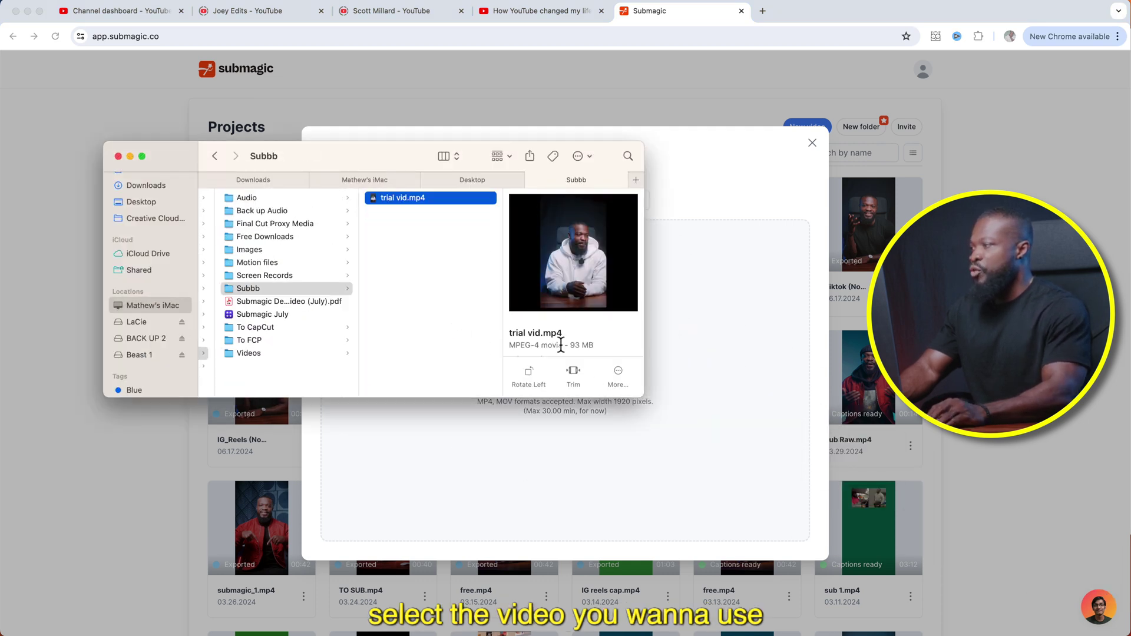
pyautogui.moveTo(428, 202); pyautogui.dragTo(505, 371)
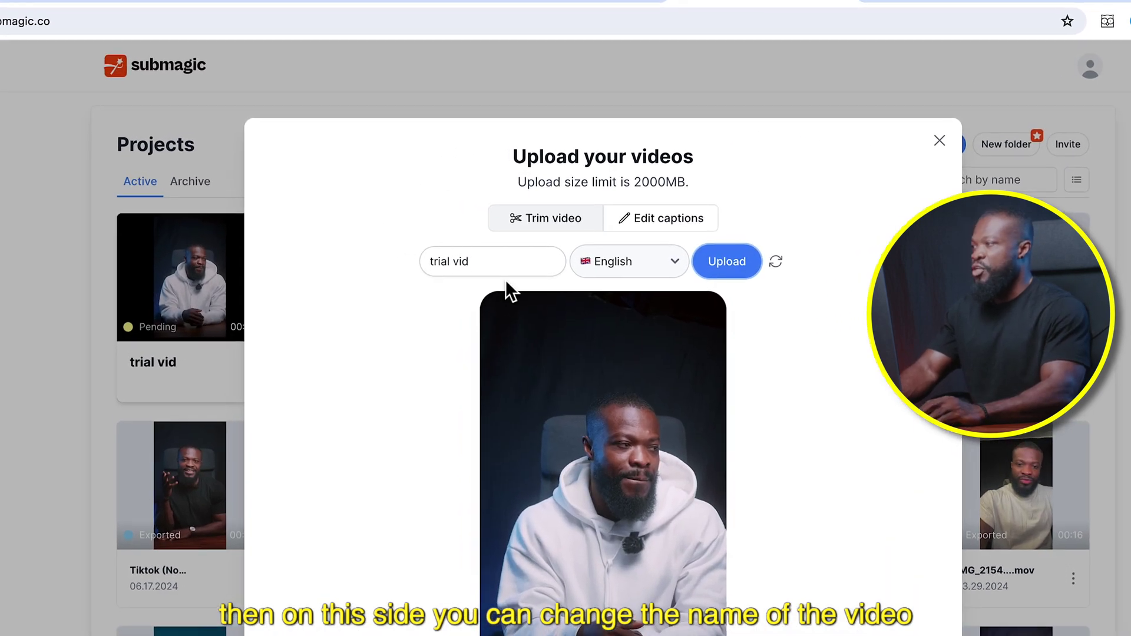
# Set the video language to English and upload the trial vid clip
pyautogui.click(667, 261)
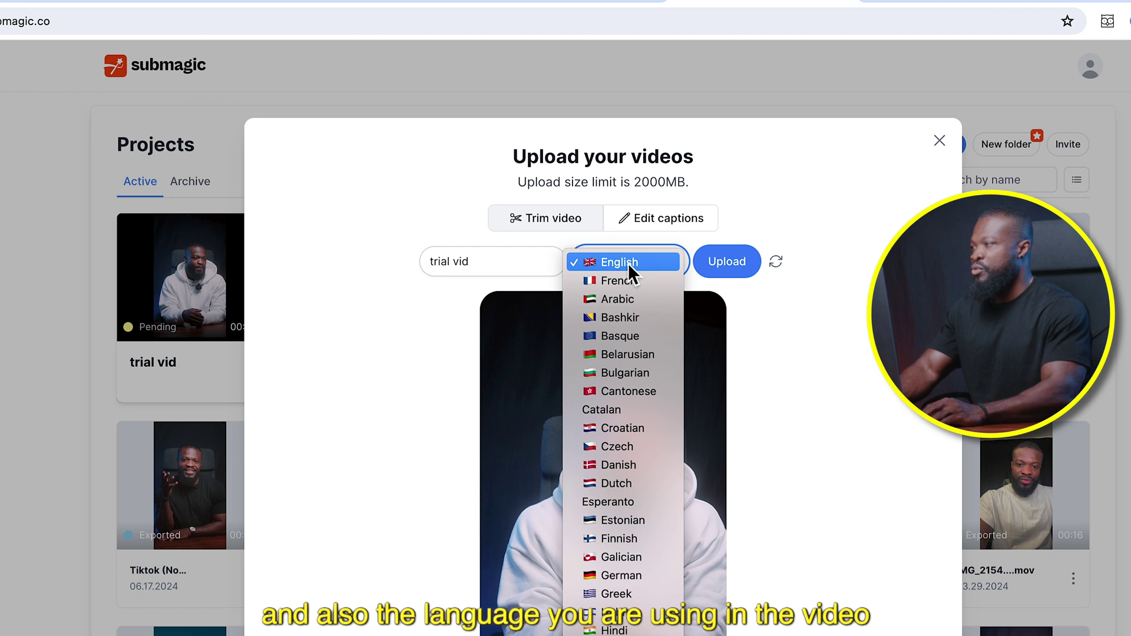
pyautogui.click(623, 263)
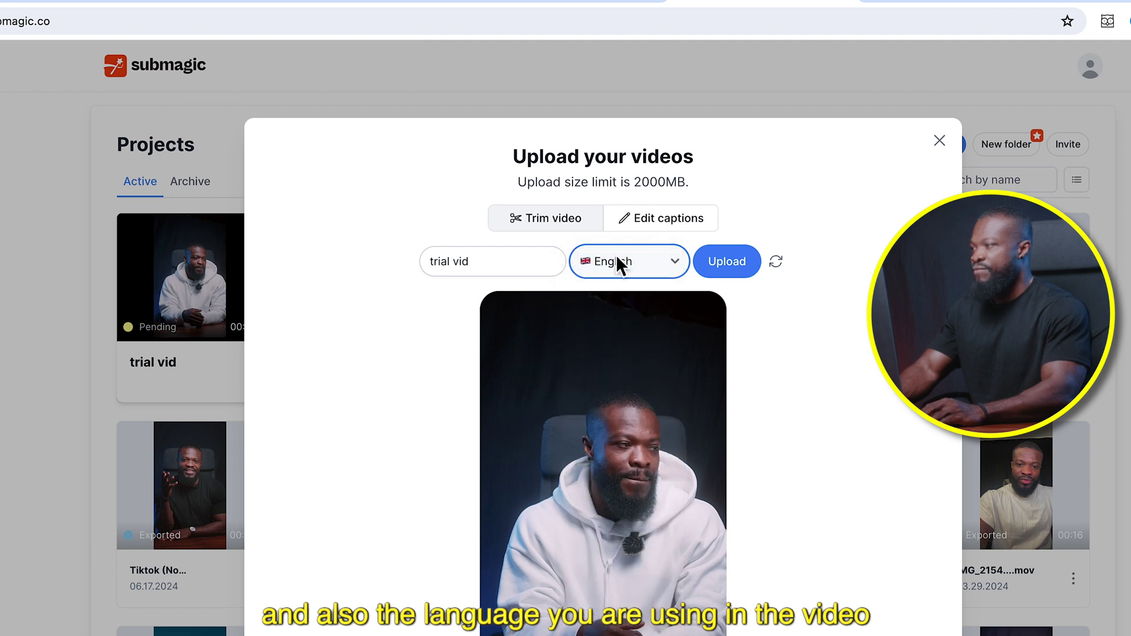
pyautogui.click(731, 265)
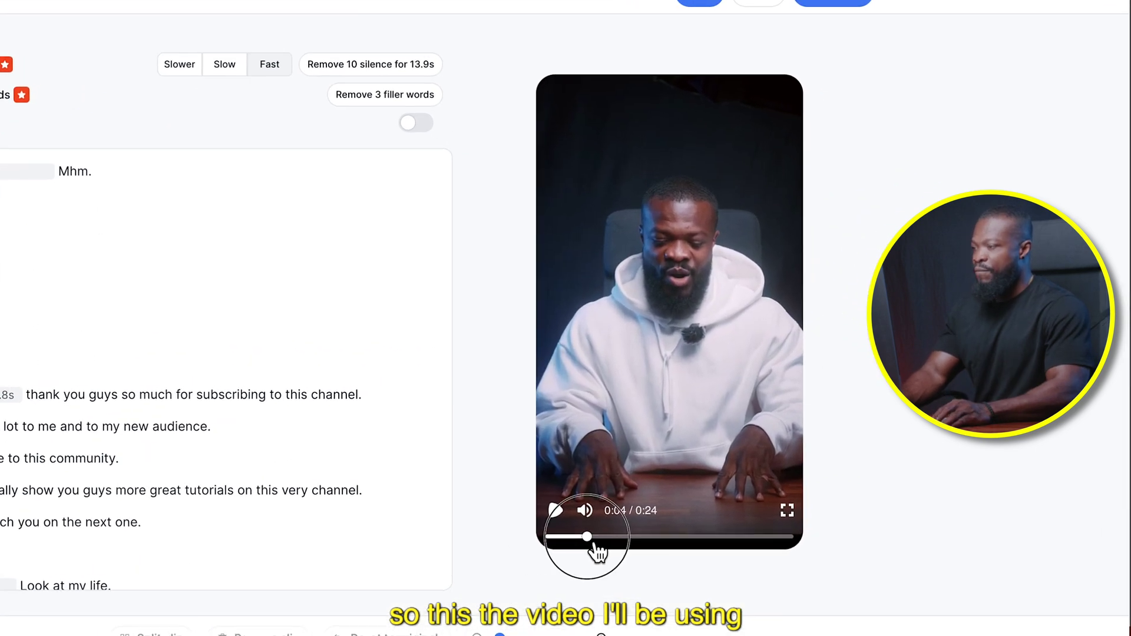
# Play the uploaded clip to check the quiet opening and the start of the speech
pyautogui.click(555, 514)
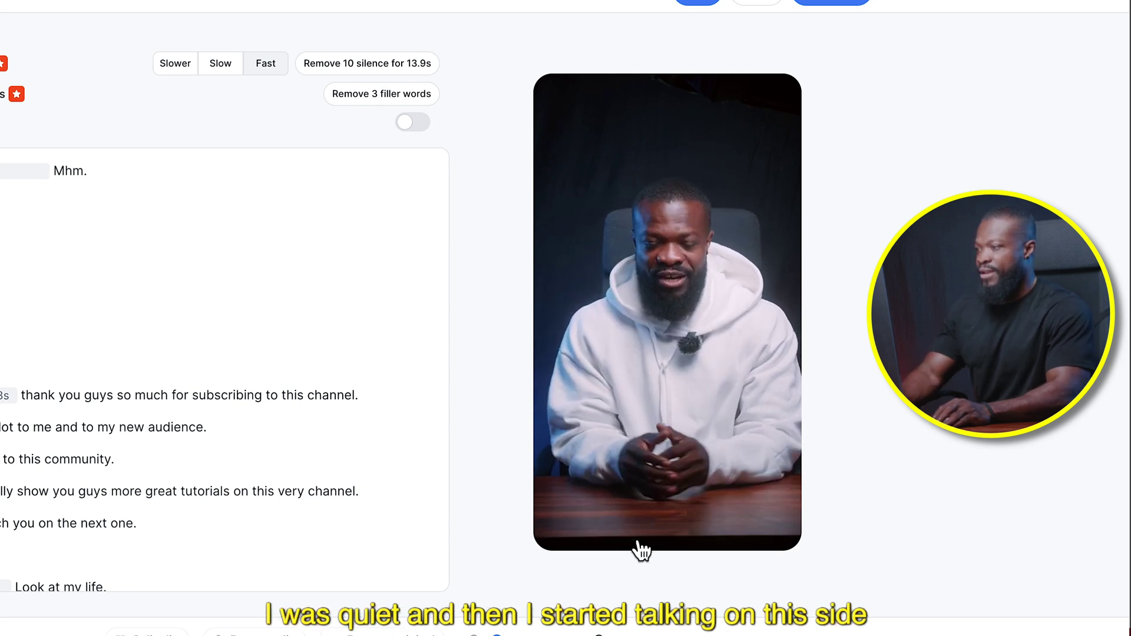
pyautogui.click(659, 538)
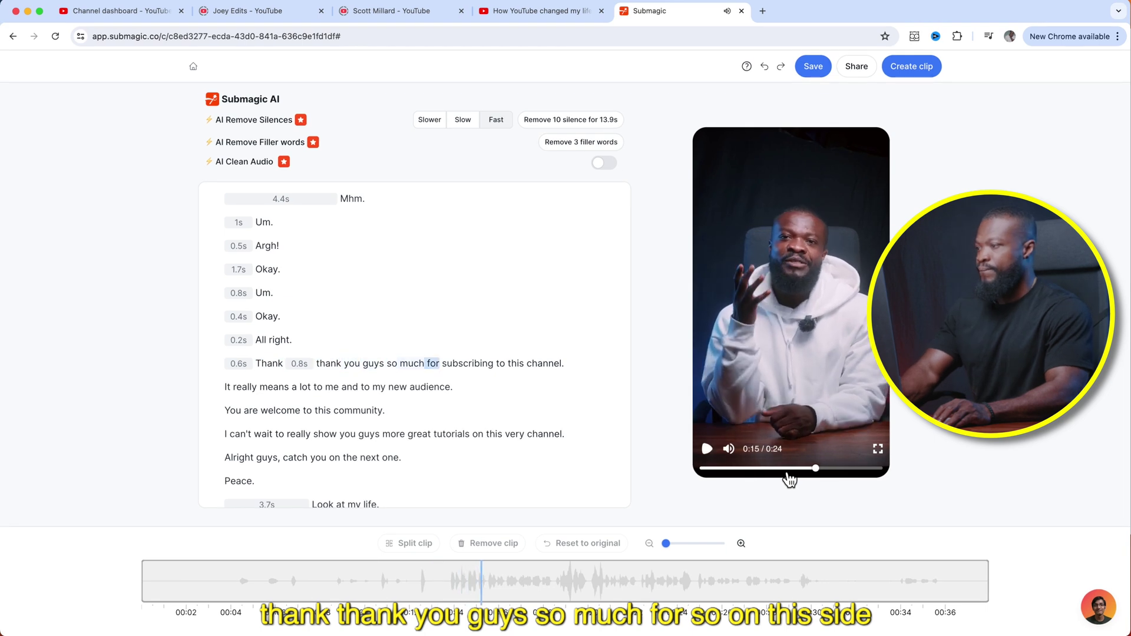
# Try the Slow and Slower paces for AI silence removal and return to Fast
pyautogui.click(460, 133)
pyautogui.click(435, 122)
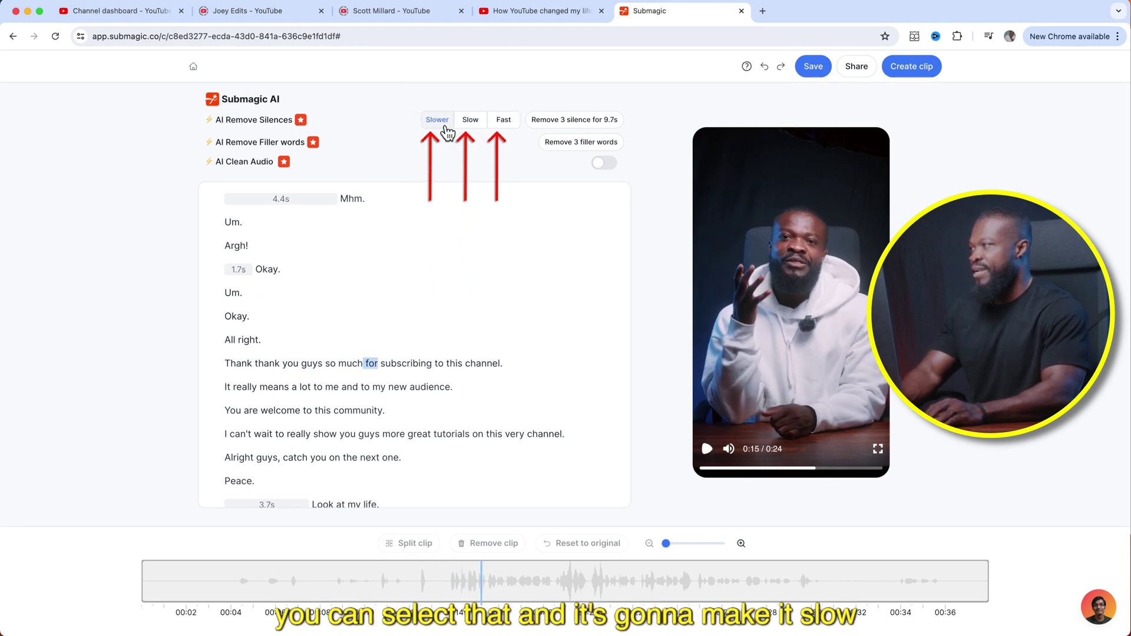
pyautogui.click(495, 130)
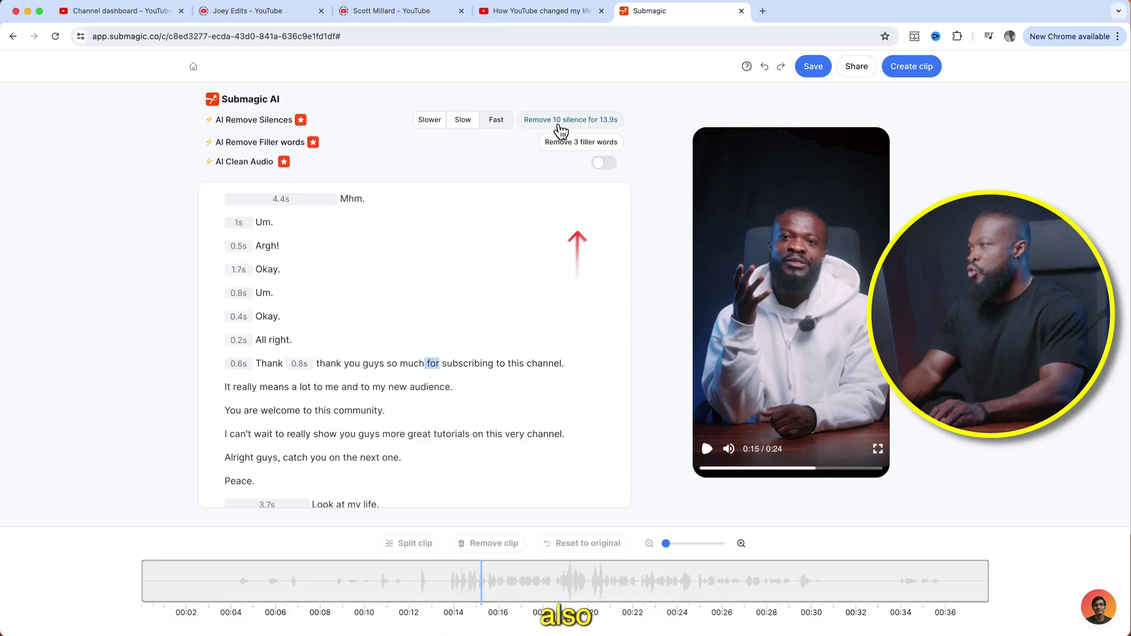
# Remove all detected silences at the Fast pace, and undo the removal
pyautogui.click(558, 122)
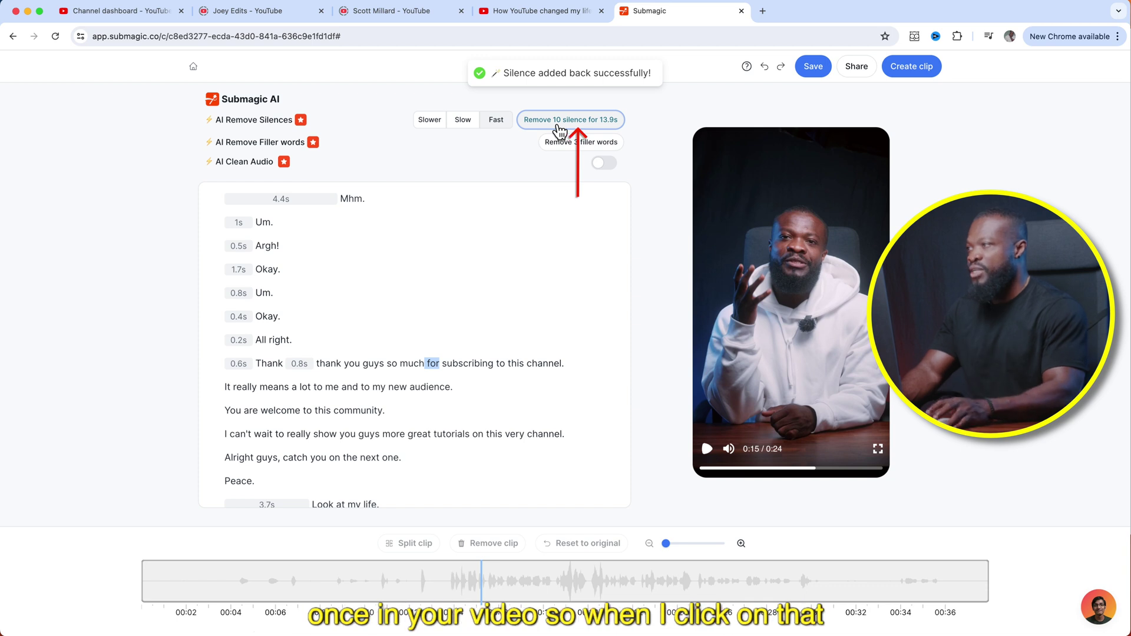
pyautogui.click(558, 124)
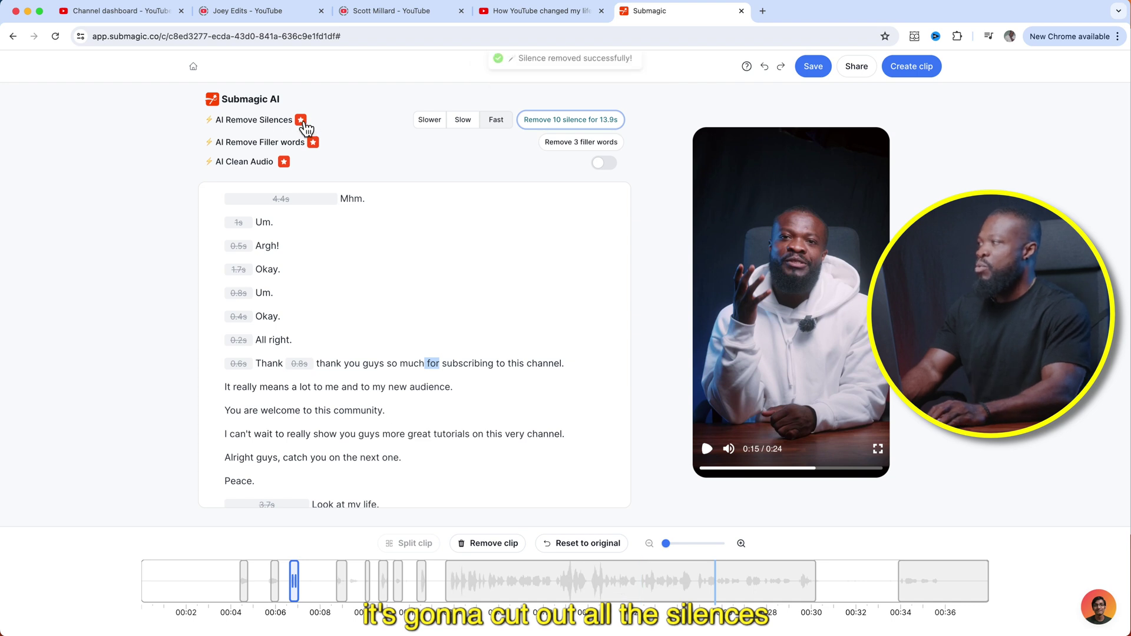
pyautogui.moveTo(302, 121)
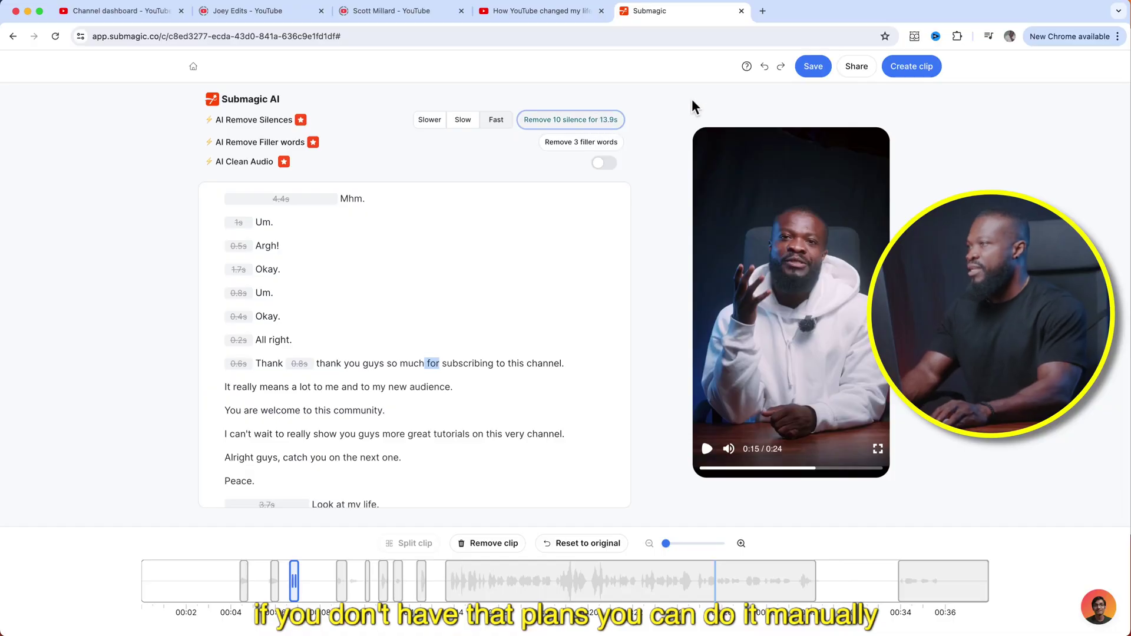
pyautogui.click(765, 67)
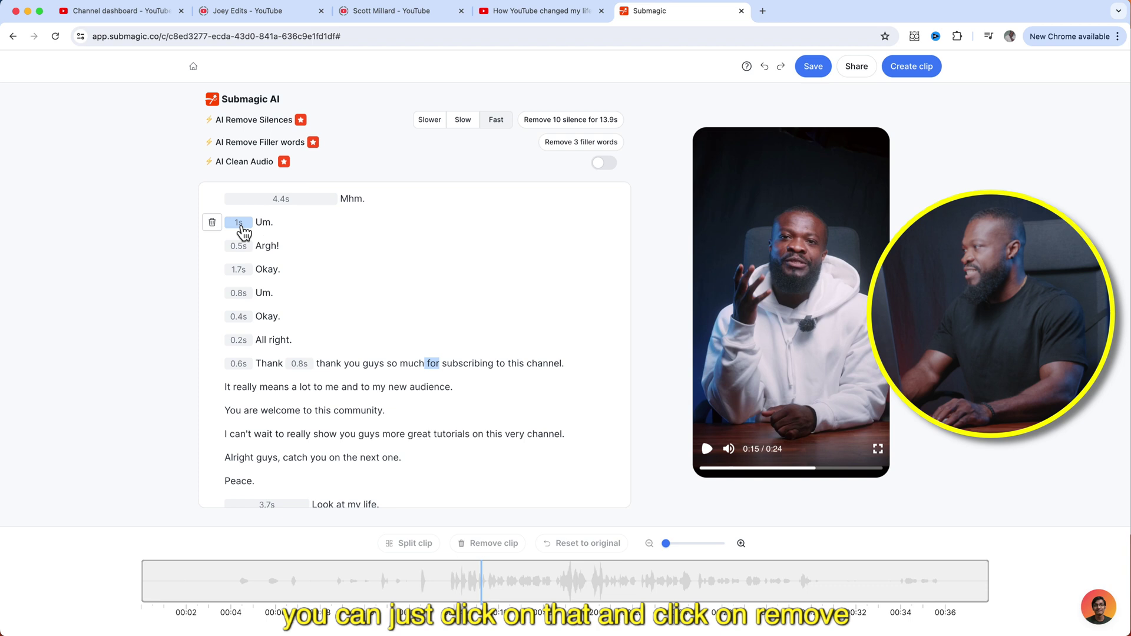
# Manually remove the silences before the first "Um", "Argh!" and the first "Okay" in the transcript
pyautogui.click(241, 227)
pyautogui.click(233, 210)
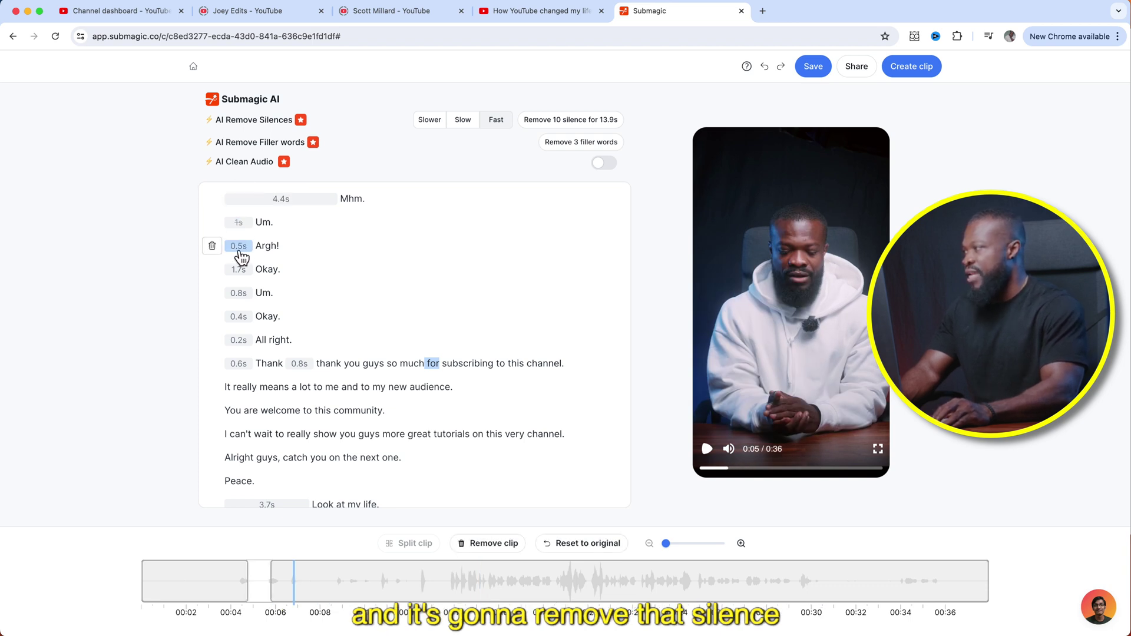
pyautogui.click(238, 247)
pyautogui.click(236, 233)
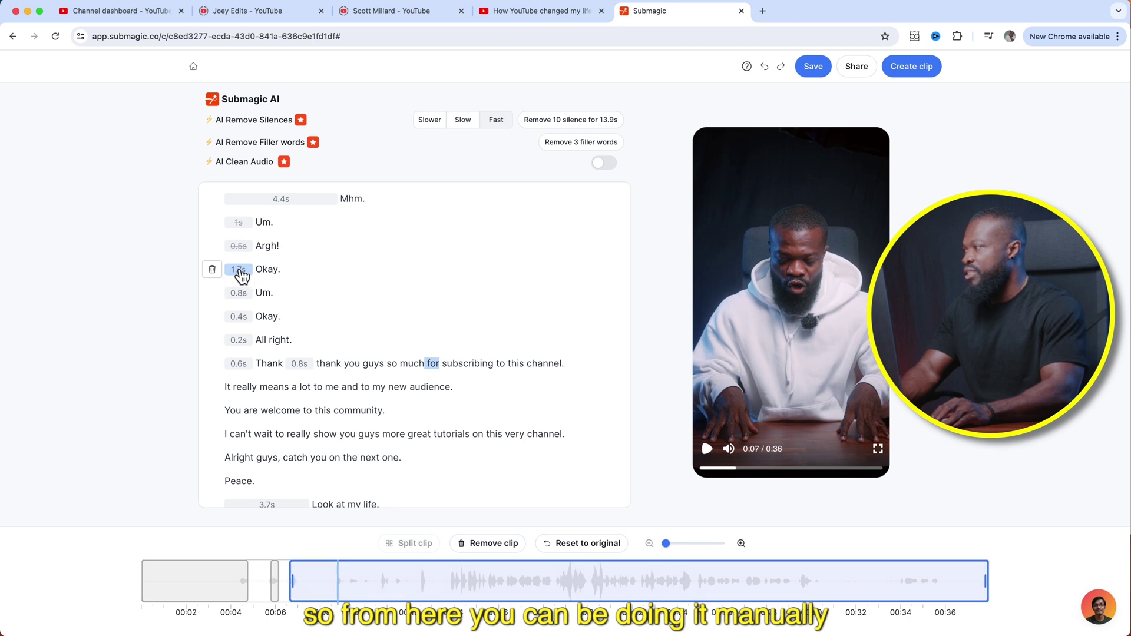
pyautogui.click(238, 271)
pyautogui.click(235, 258)
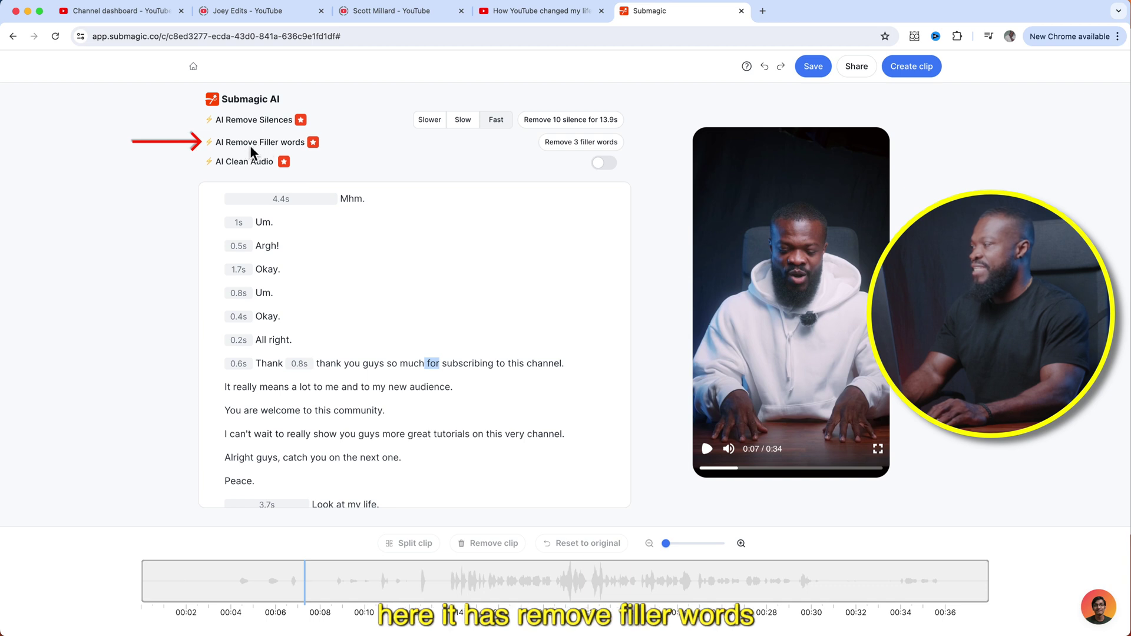
# Remove all detected filler words from the video with AI Remove Filler words
pyautogui.click(582, 146)
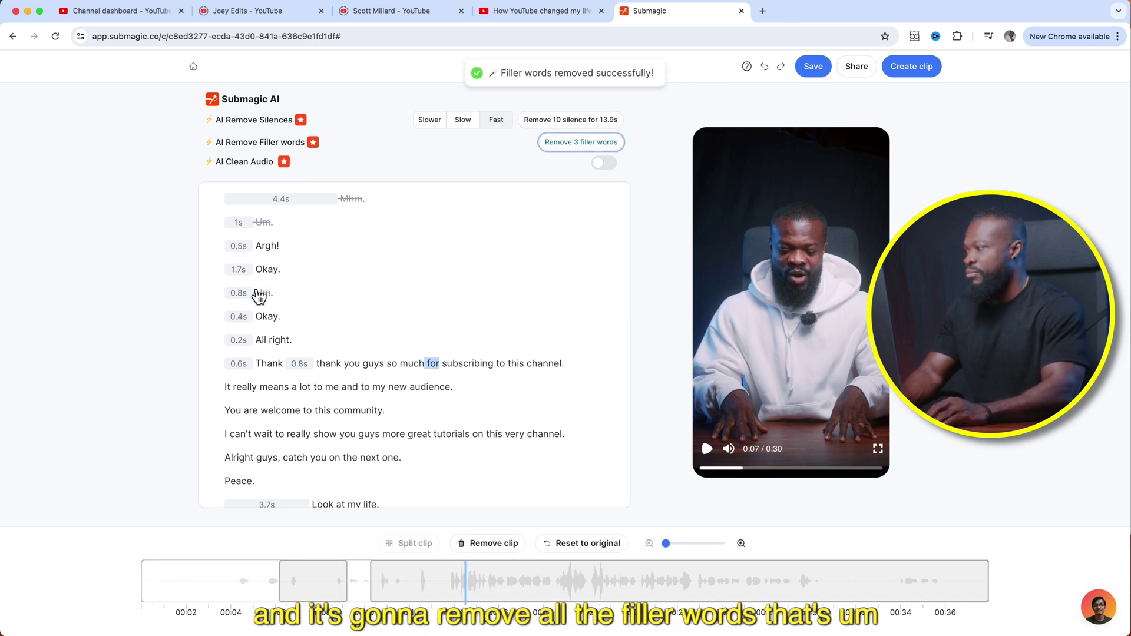
pyautogui.click(260, 295)
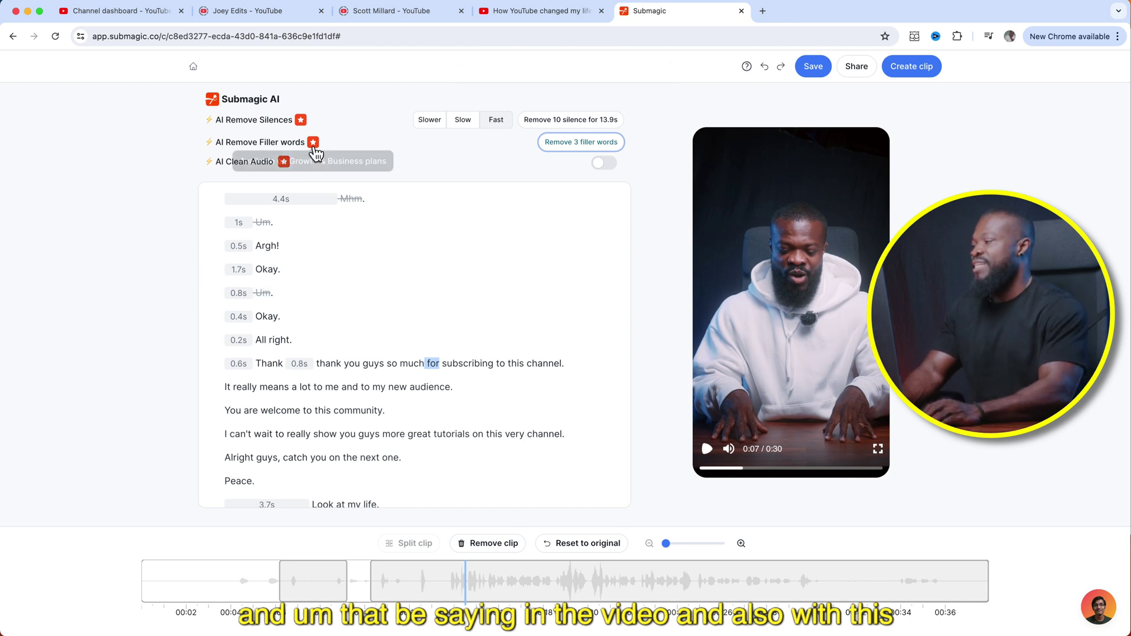
# Turn on AI Clean Audio for the clip and switch it back off
pyautogui.moveTo(287, 165)
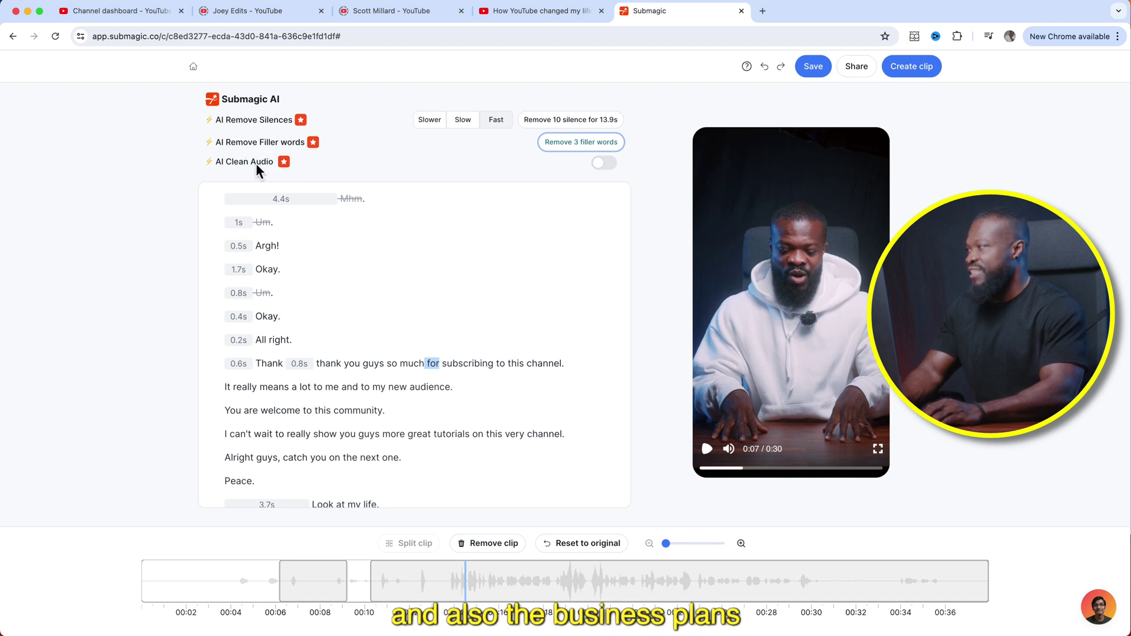
pyautogui.click(614, 171)
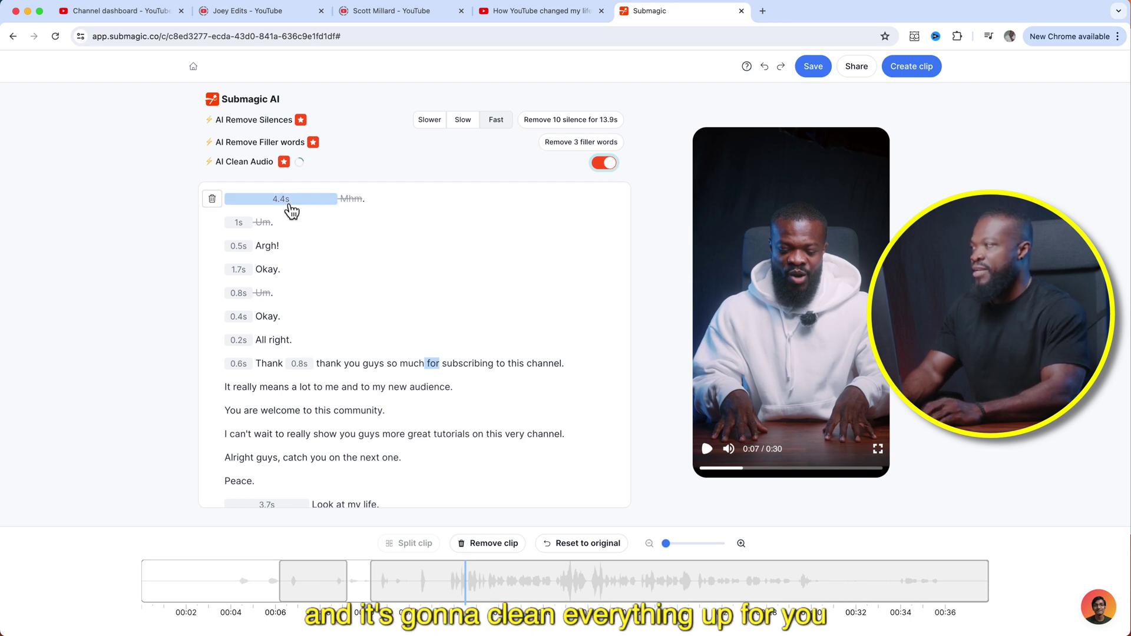
pyautogui.click(607, 165)
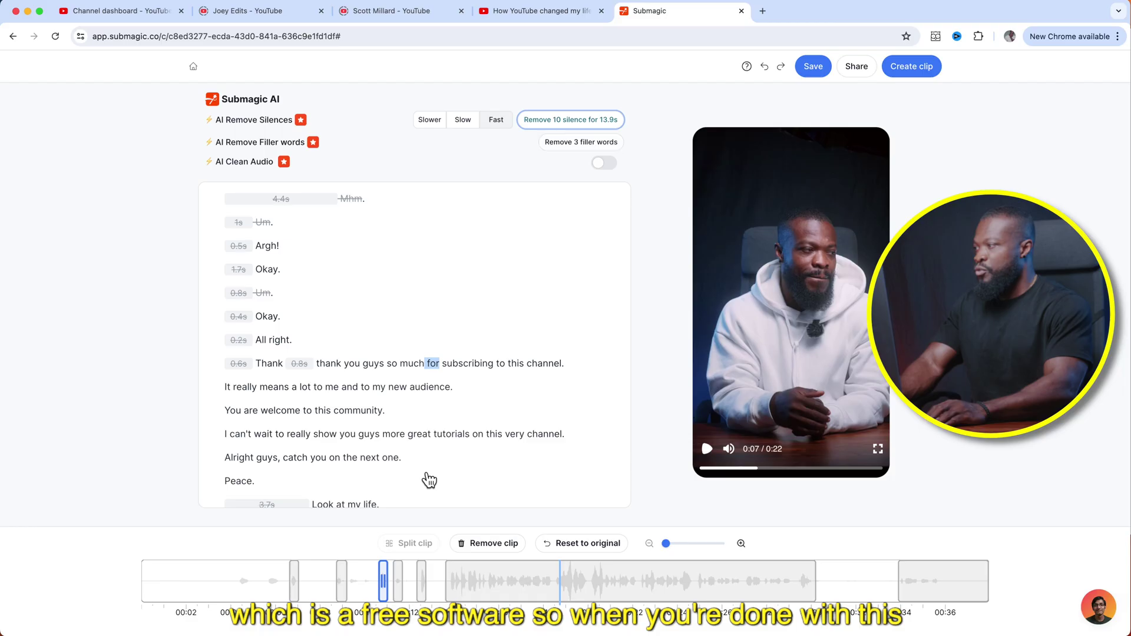
# Play the trimmed video from its start to check the remaining cuts, and pause it
pyautogui.moveTo(248, 232)
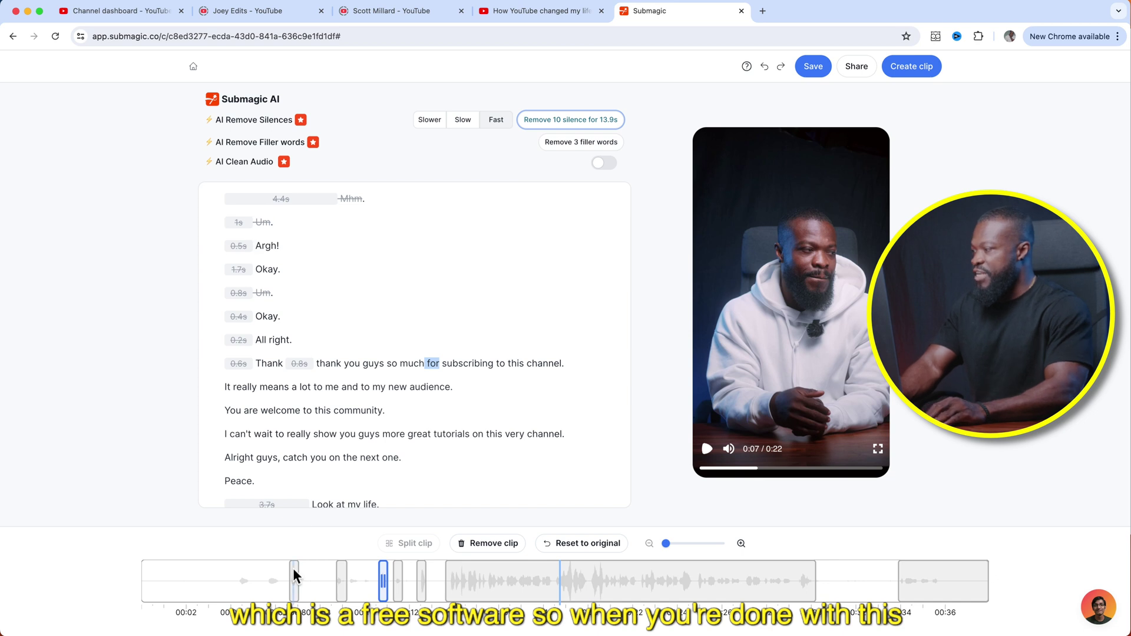
pyautogui.click(716, 456)
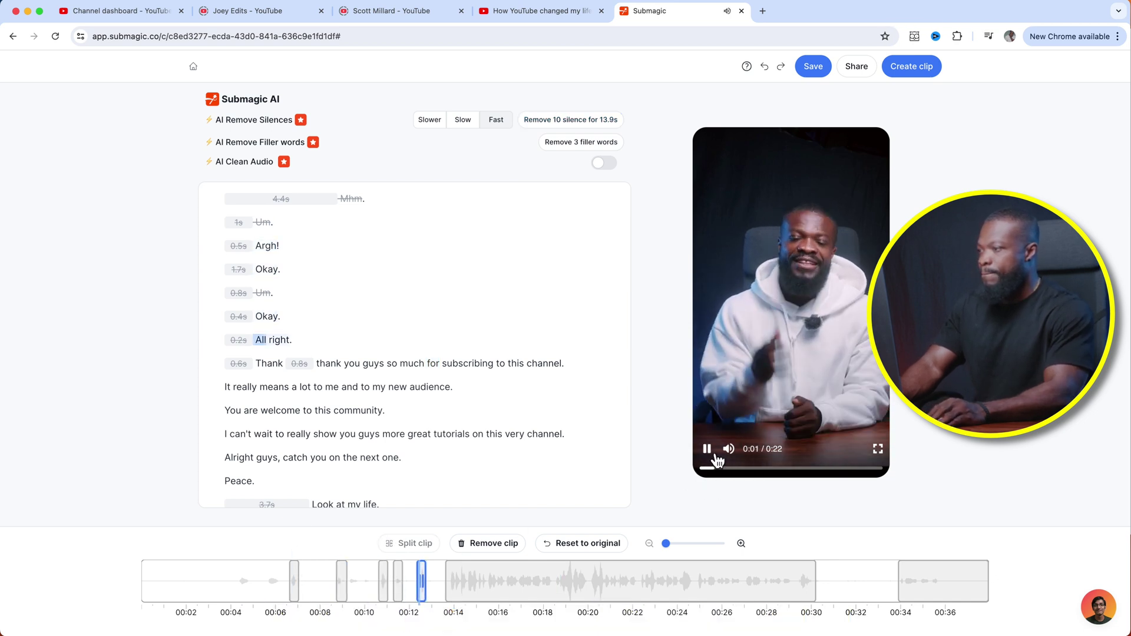
pyautogui.click(715, 456)
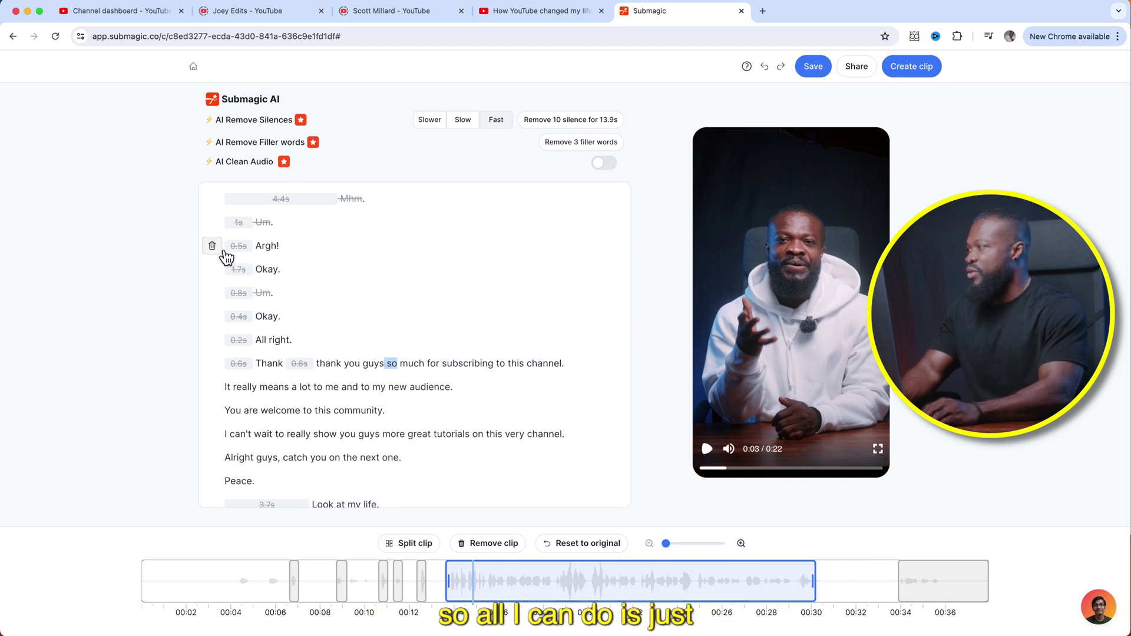
# Delete the "Argh!", both "Okay." lines and the "All right." line from the transcript
pyautogui.click(212, 247)
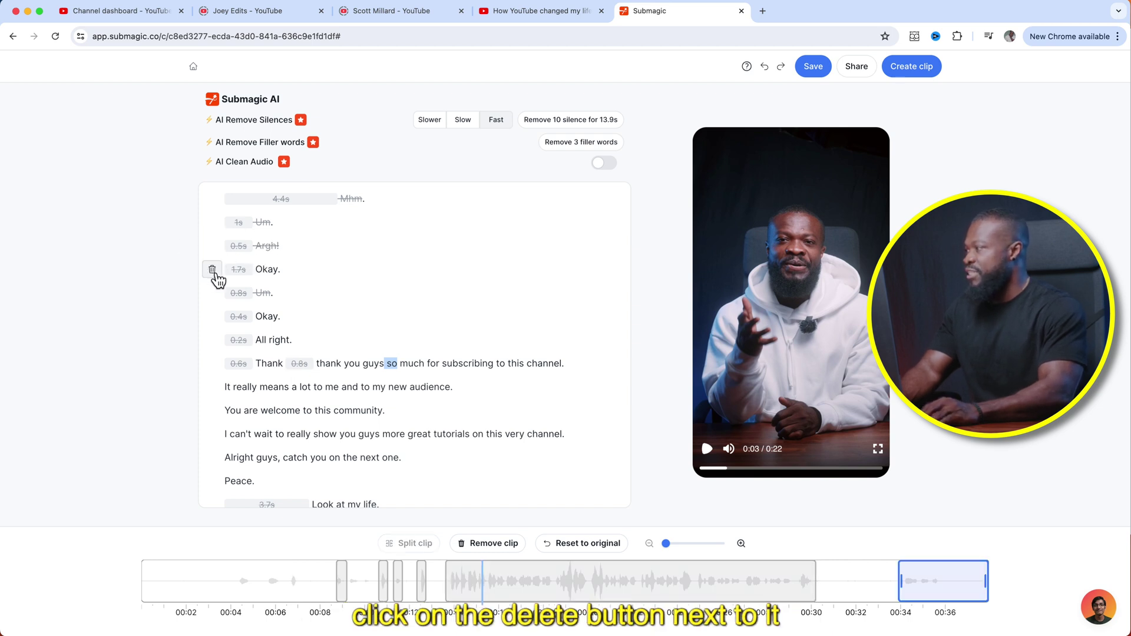
pyautogui.click(212, 270)
pyautogui.click(220, 296)
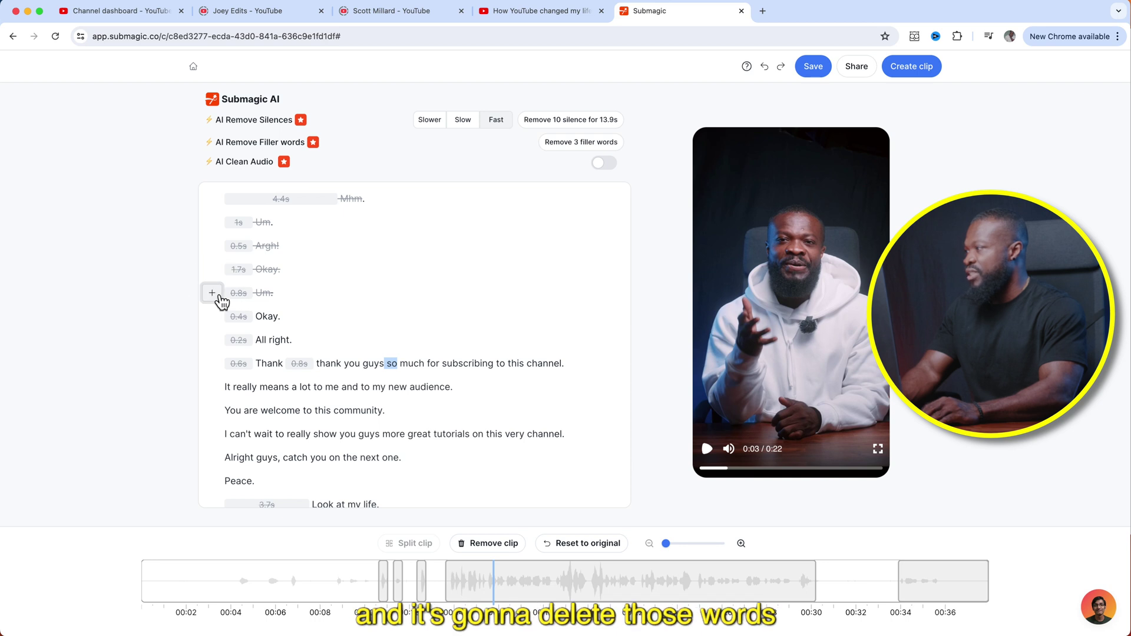
pyautogui.click(212, 316)
pyautogui.click(212, 340)
# Select the repeated first word "Thank" in the subscribing sentence and remove it from the video
pyautogui.click(269, 364)
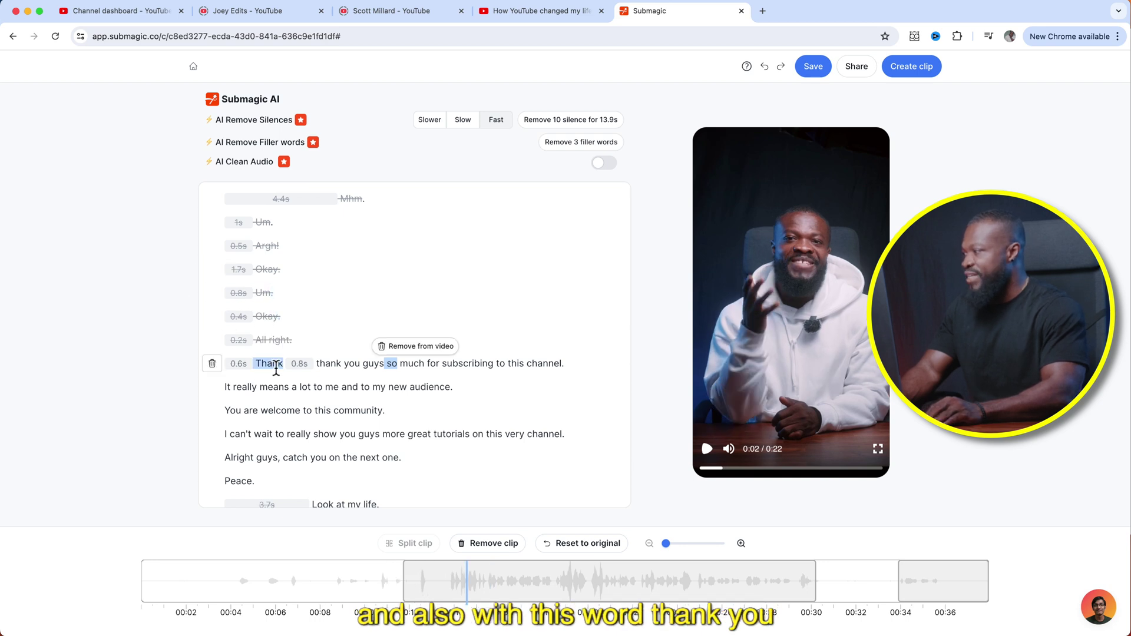
pyautogui.click(269, 362)
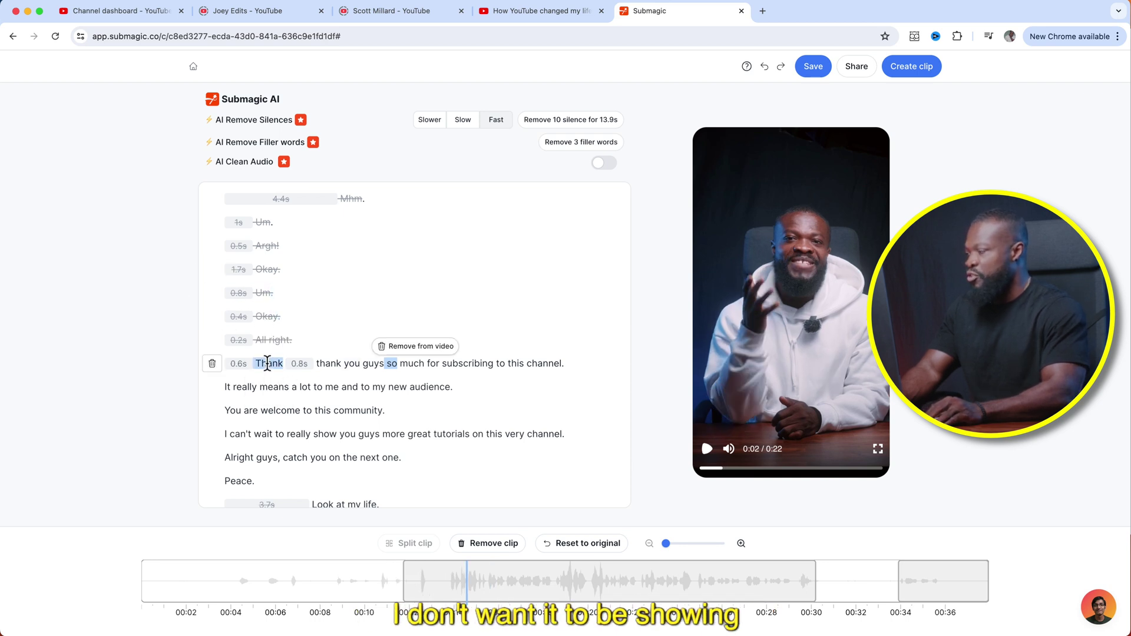
pyautogui.click(262, 366)
pyautogui.click(294, 368)
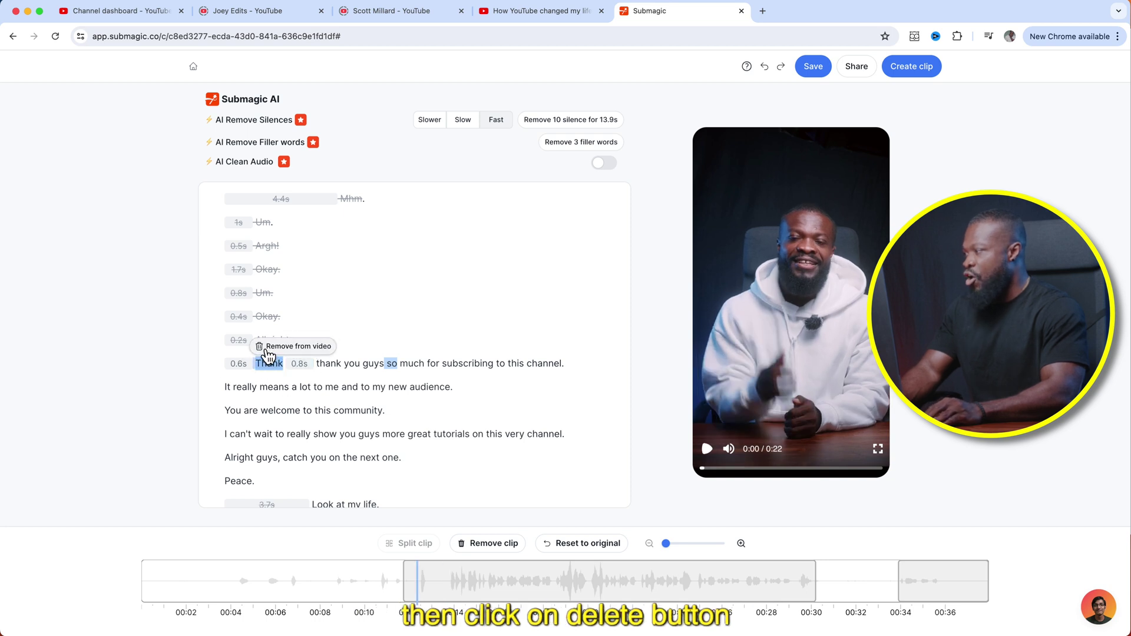
pyautogui.click(266, 350)
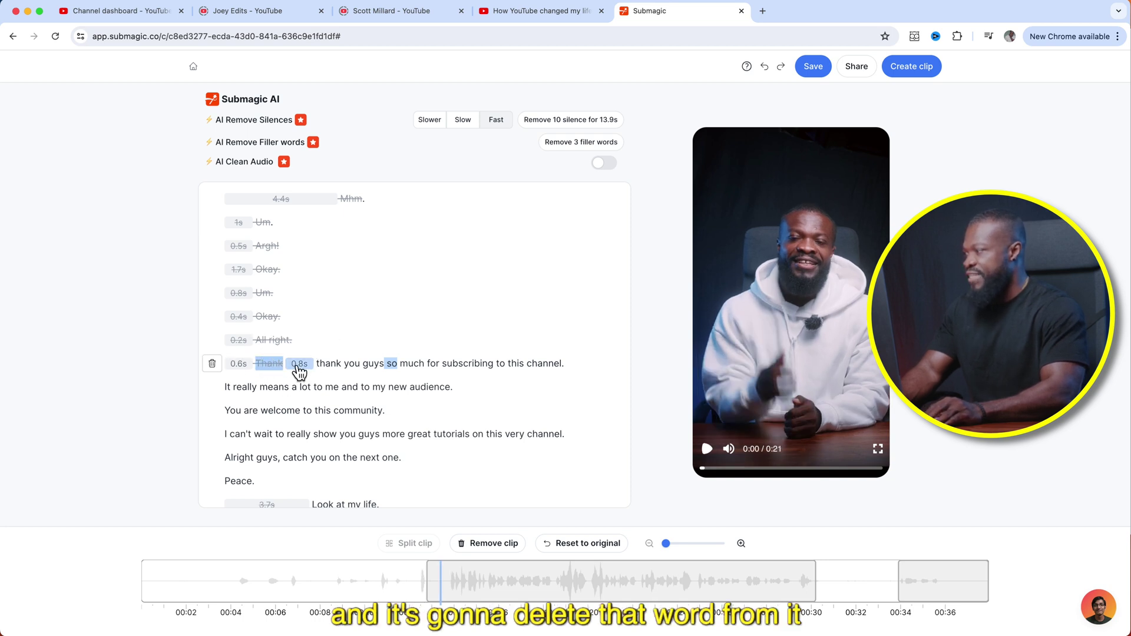
# Remove the second "thank" from the subscribing sentence and play the trimmed video through to its end
pyautogui.click(342, 364)
pyautogui.click(356, 410)
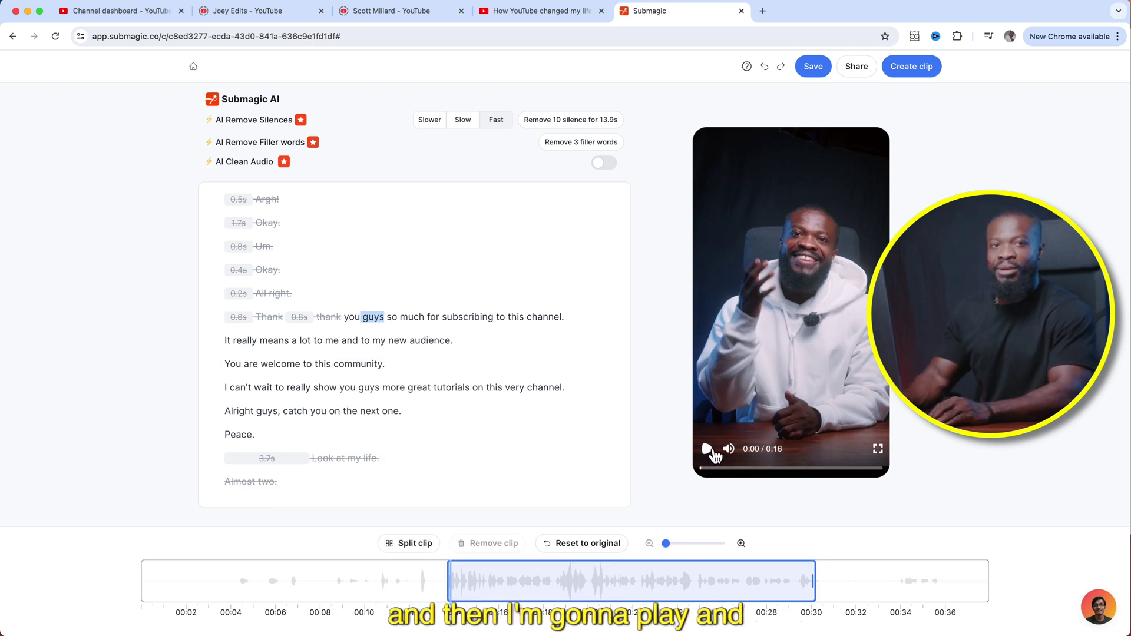
pyautogui.click(714, 452)
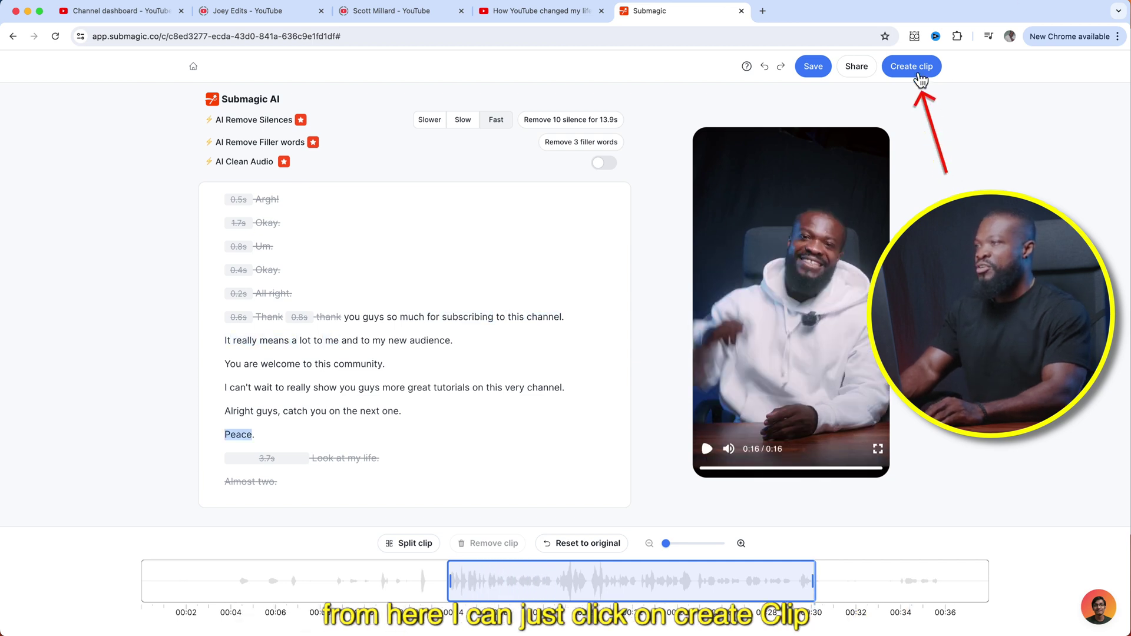
# Create a clip named "trial vid" from the trimmed video and continue to editing its captions
pyautogui.click(915, 66)
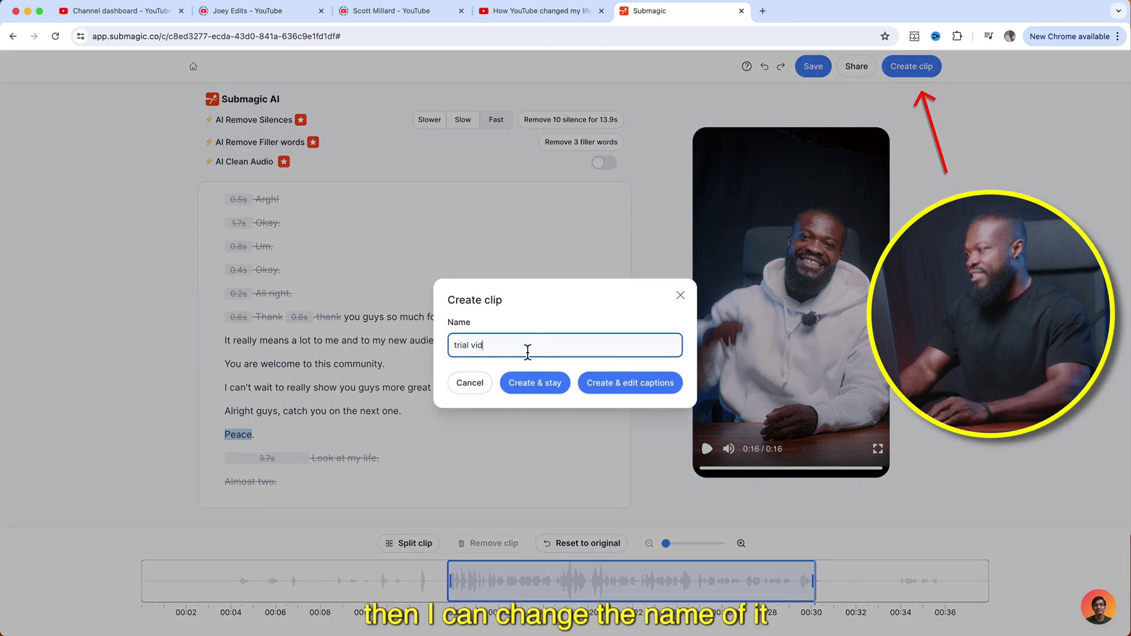
pyautogui.click(636, 384)
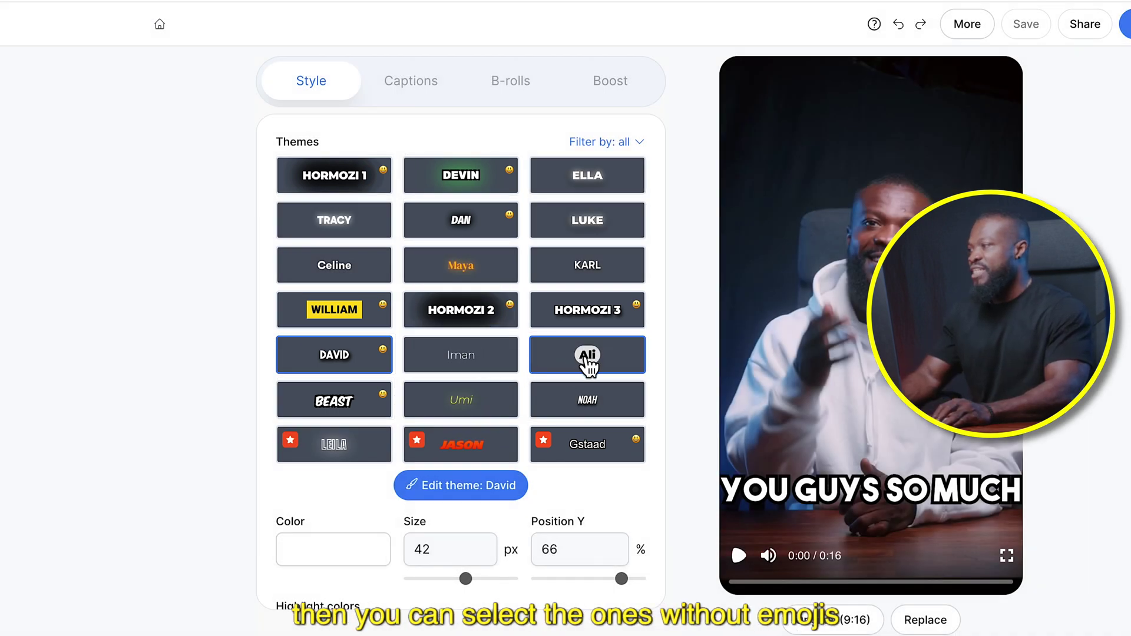
# Try the emoji-free caption themes Ali, Iman and Noah on the video
pyautogui.click(587, 361)
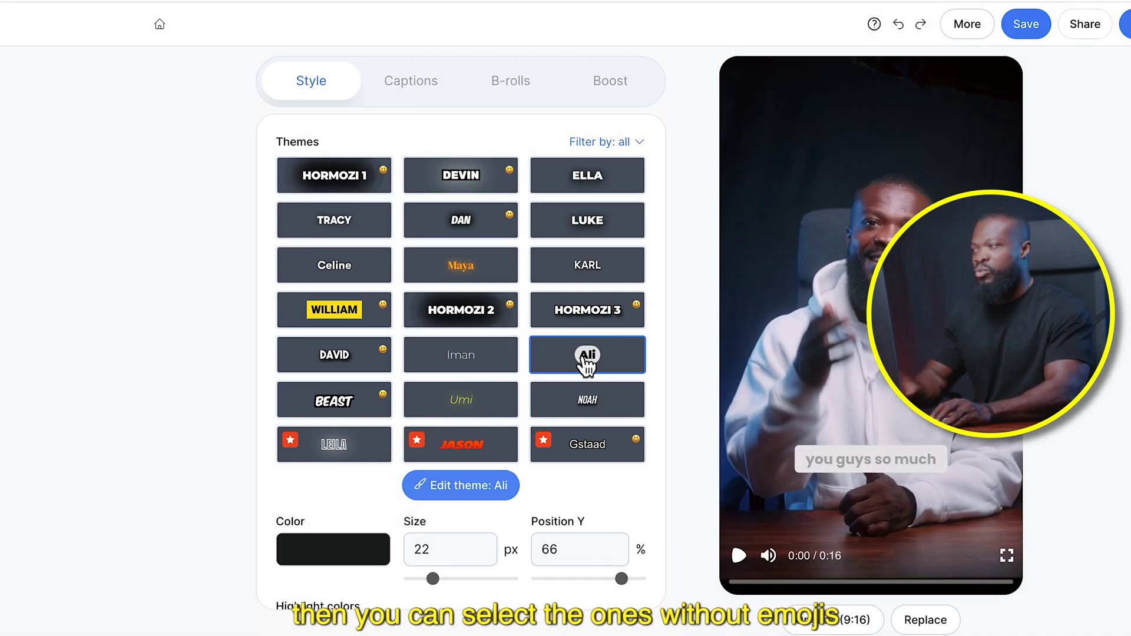
pyautogui.click(462, 357)
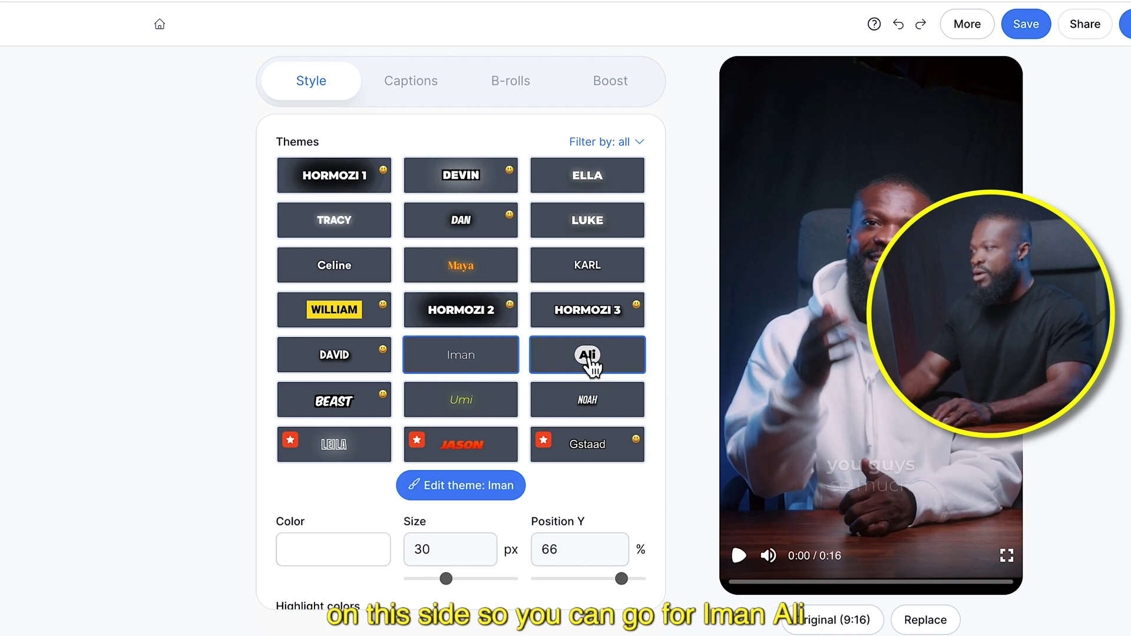
pyautogui.click(593, 365)
pyautogui.click(587, 401)
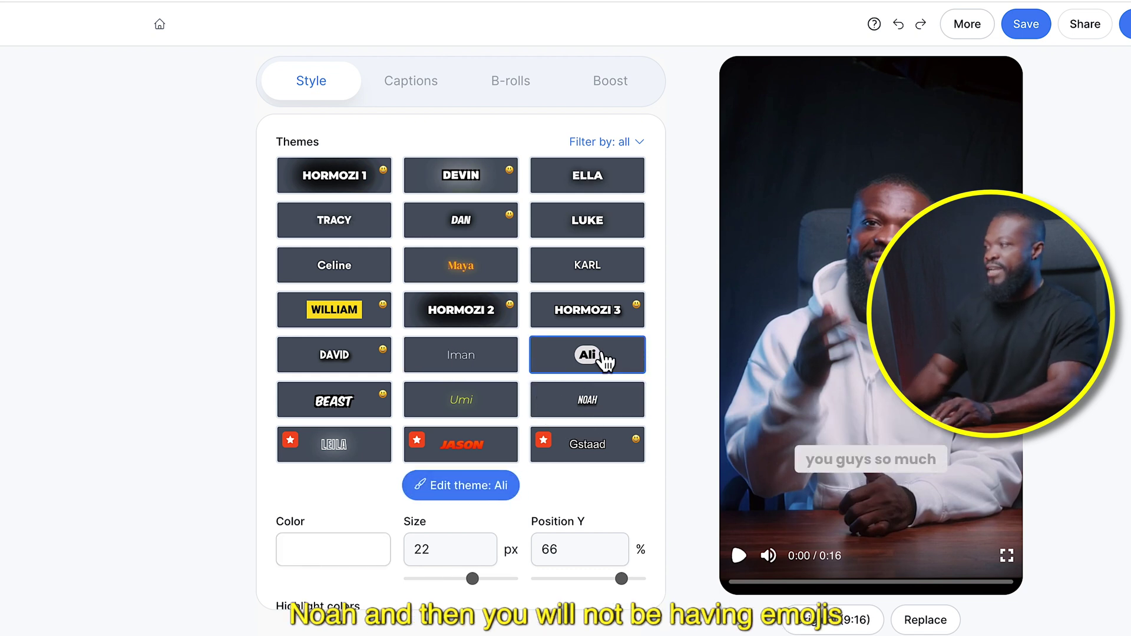
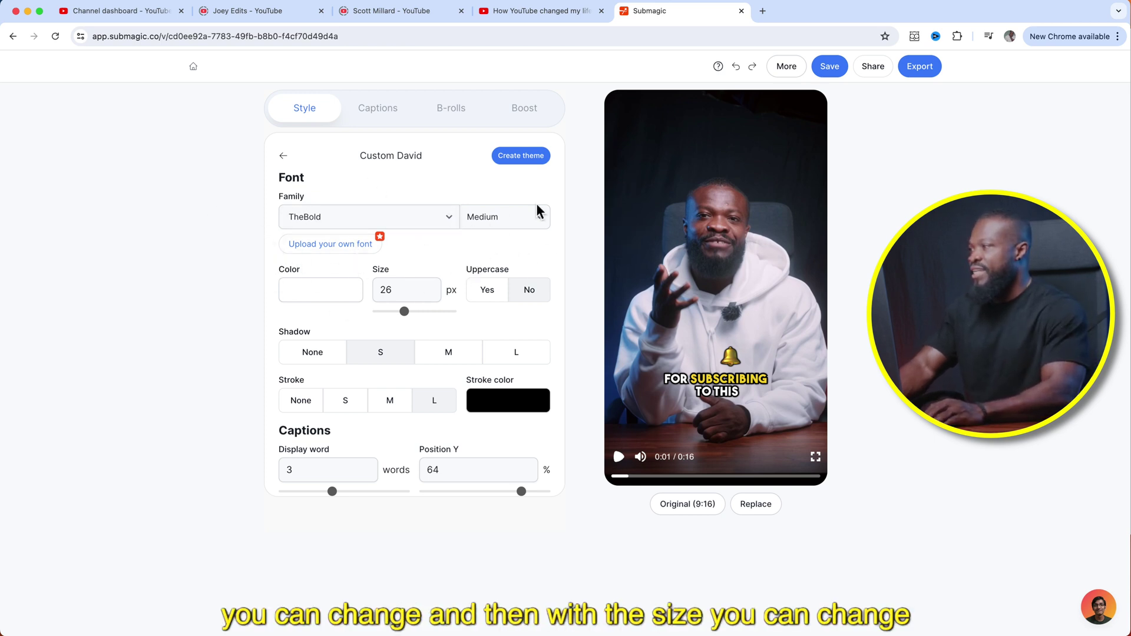
# Try switching emoji animation off in the Custom David settings, and create a new theme from them
pyautogui.scroll(-4, 419, 383)
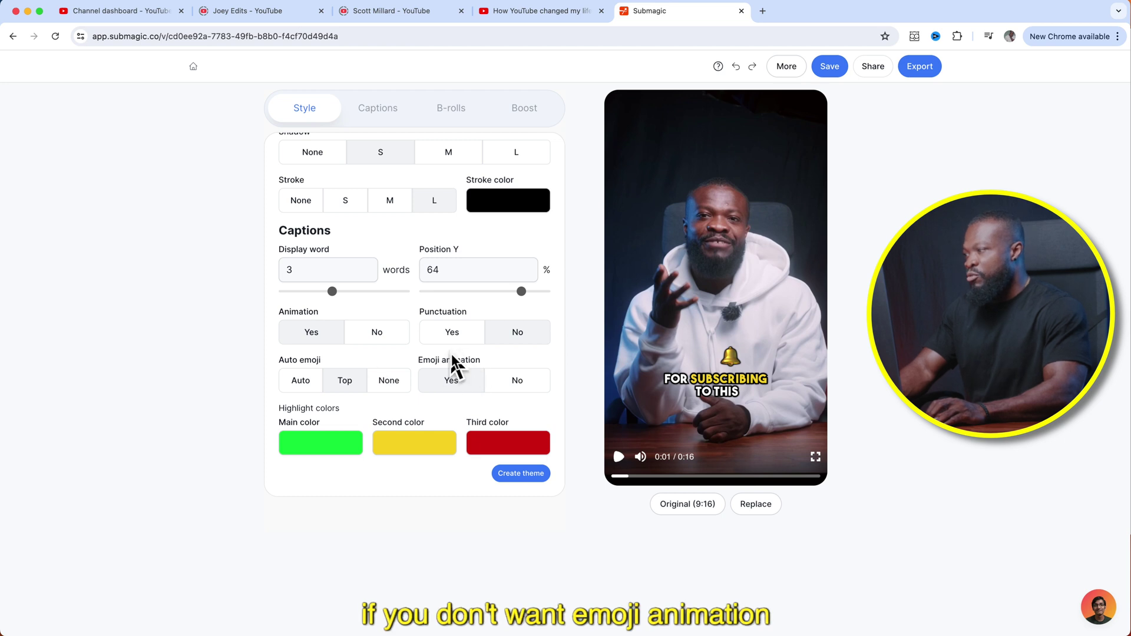
pyautogui.click(528, 389)
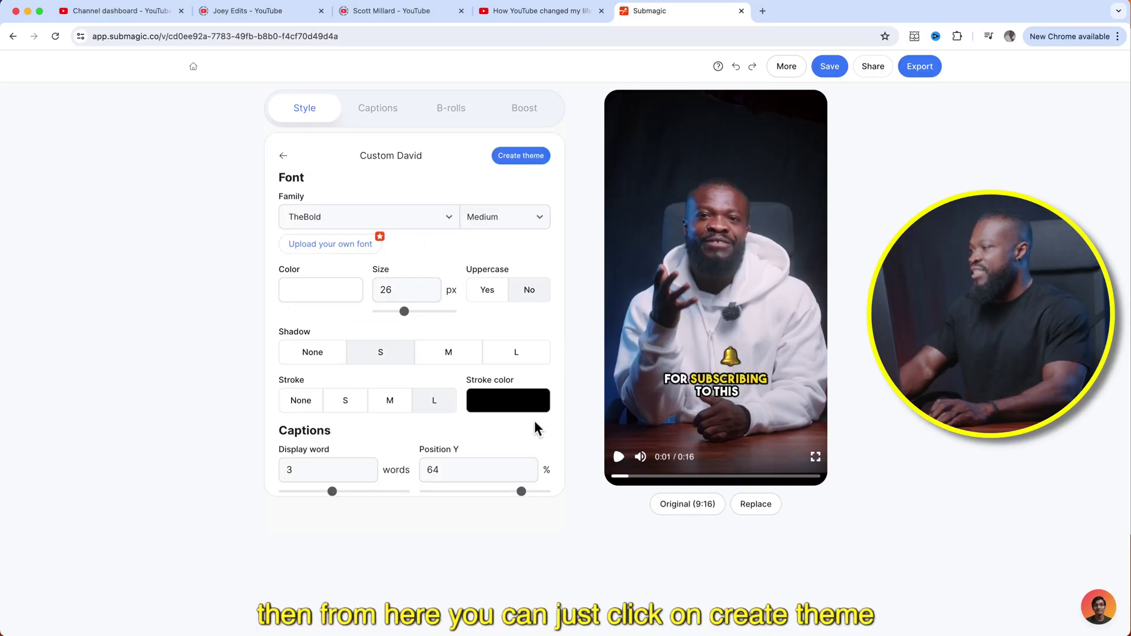
pyautogui.scroll(-4, 535, 436)
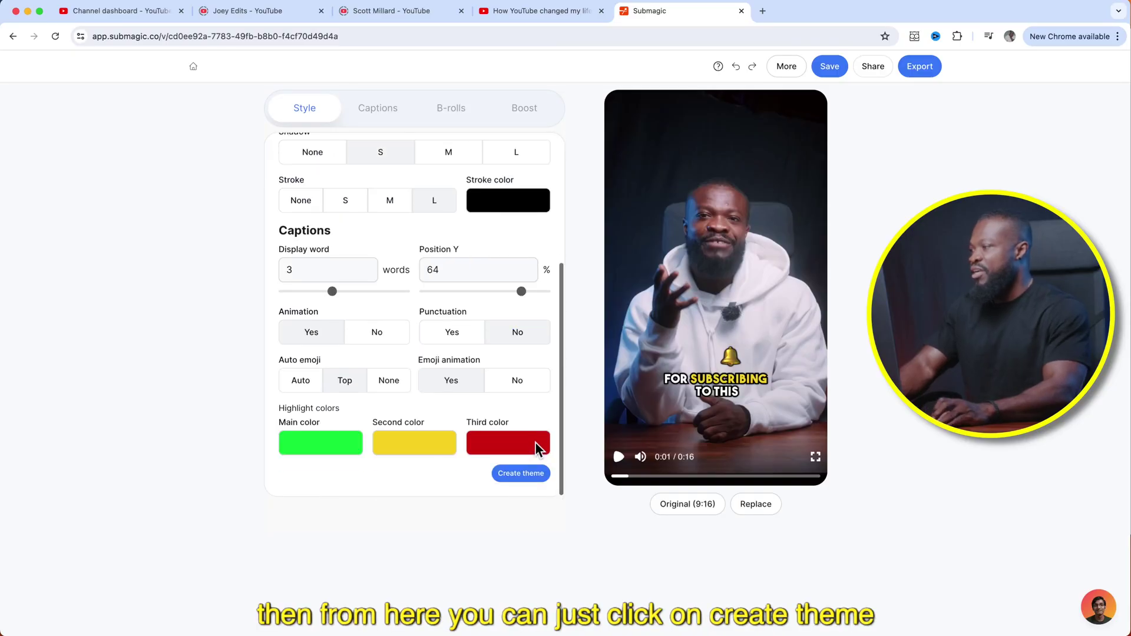
pyautogui.click(529, 483)
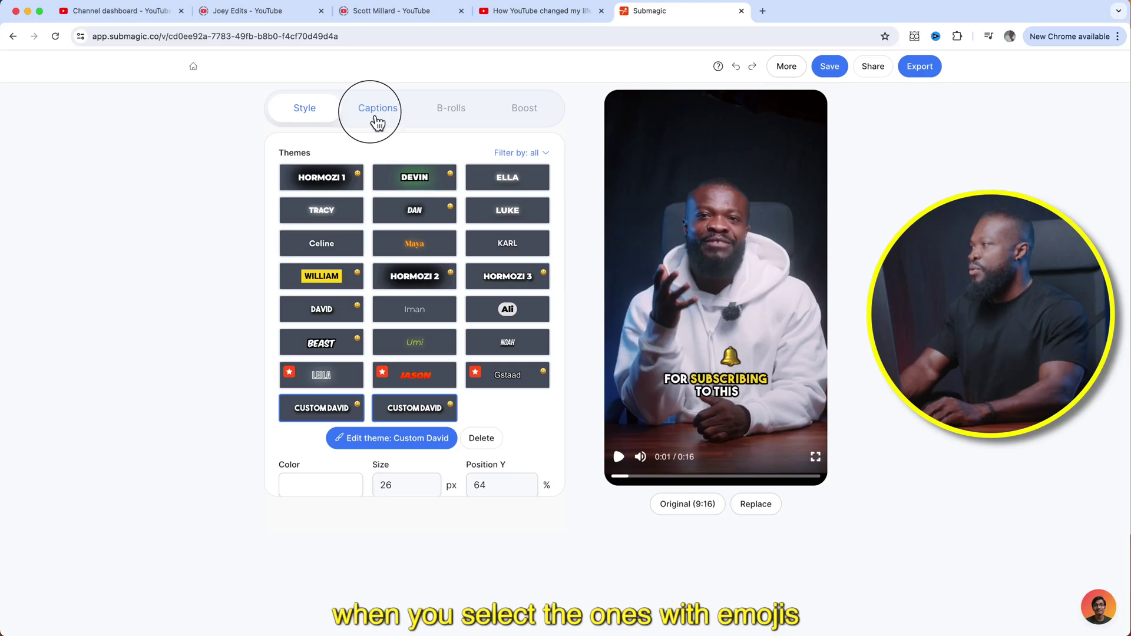
# Add a grinning face emoji to the "me and to" caption and play that part of the video
pyautogui.click(378, 115)
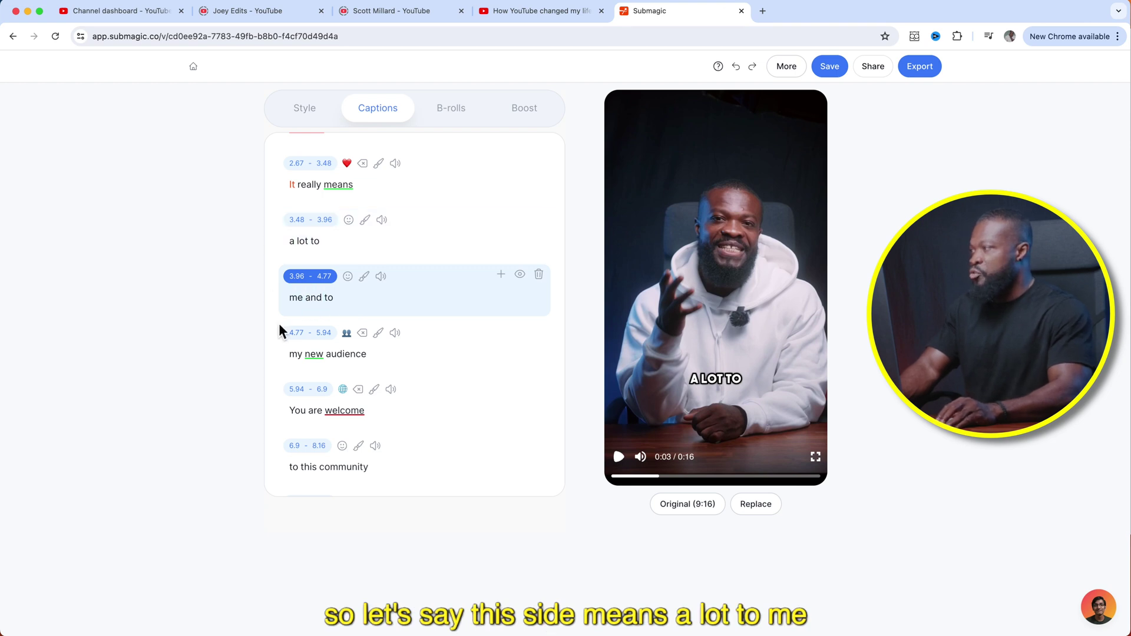
pyautogui.click(348, 277)
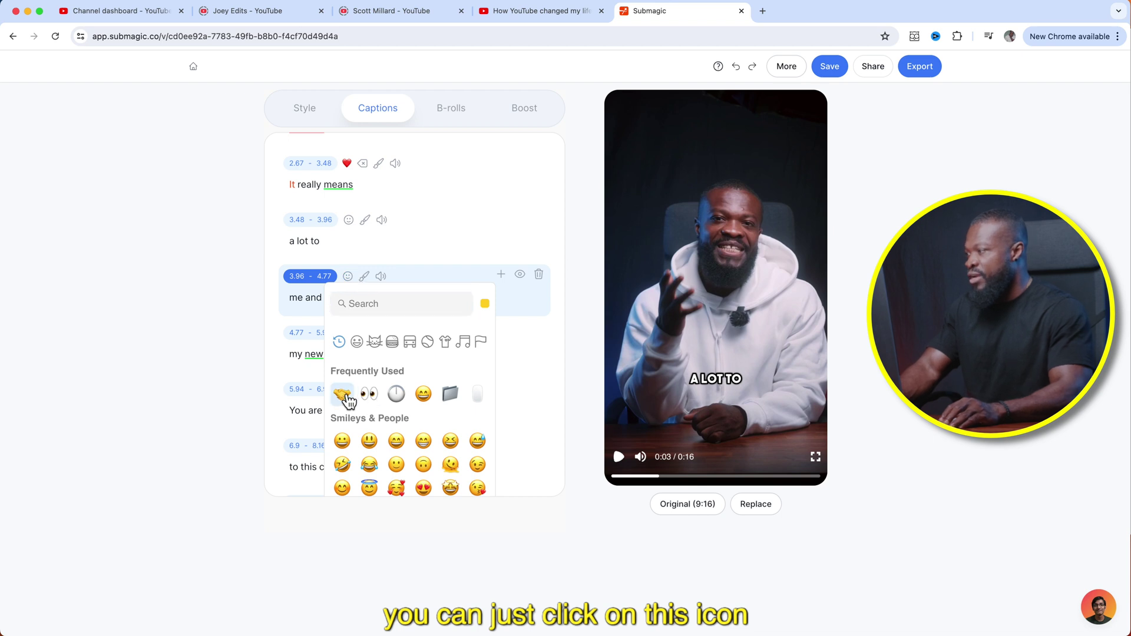
pyautogui.scroll(-10, 382, 451)
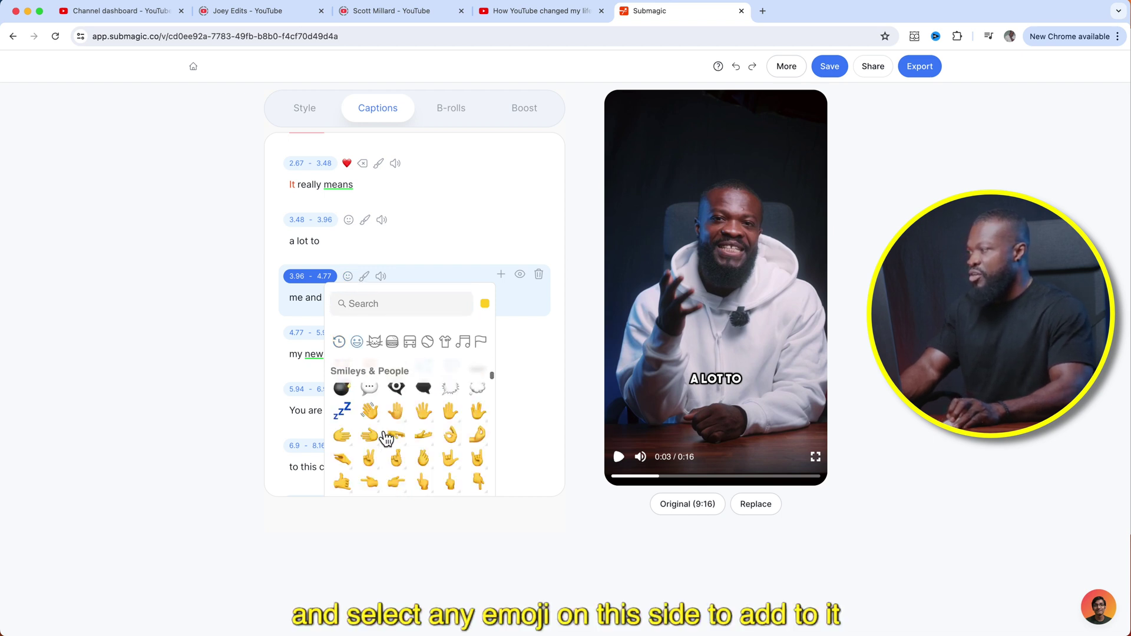
pyautogui.scroll(10, 379, 441)
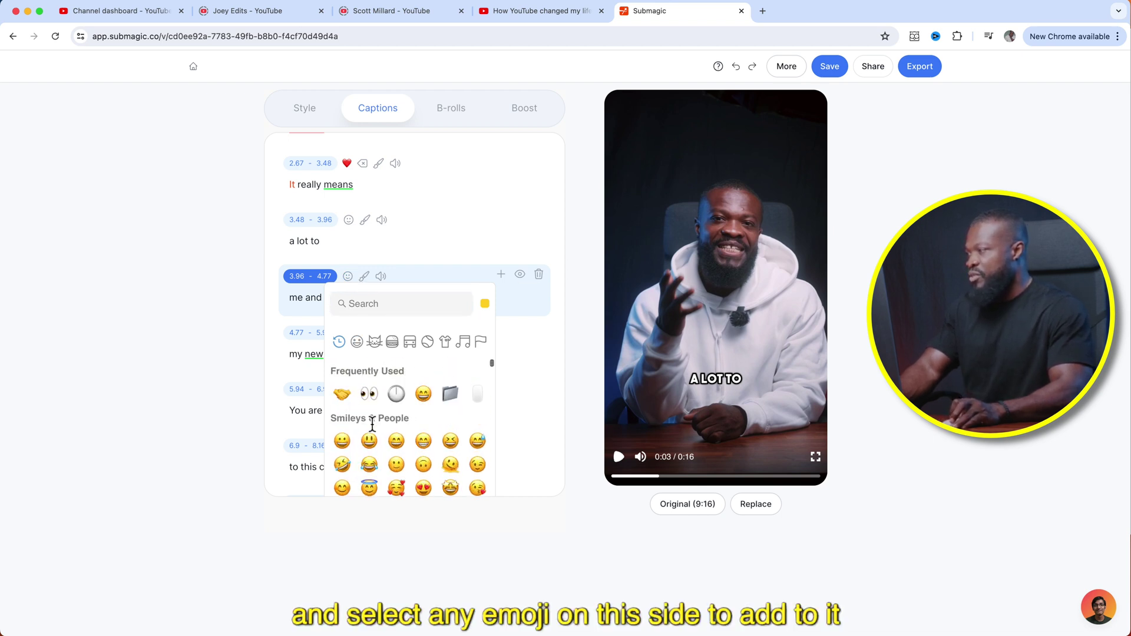
pyautogui.scroll(-2, 374, 428)
pyautogui.scroll(1, 374, 429)
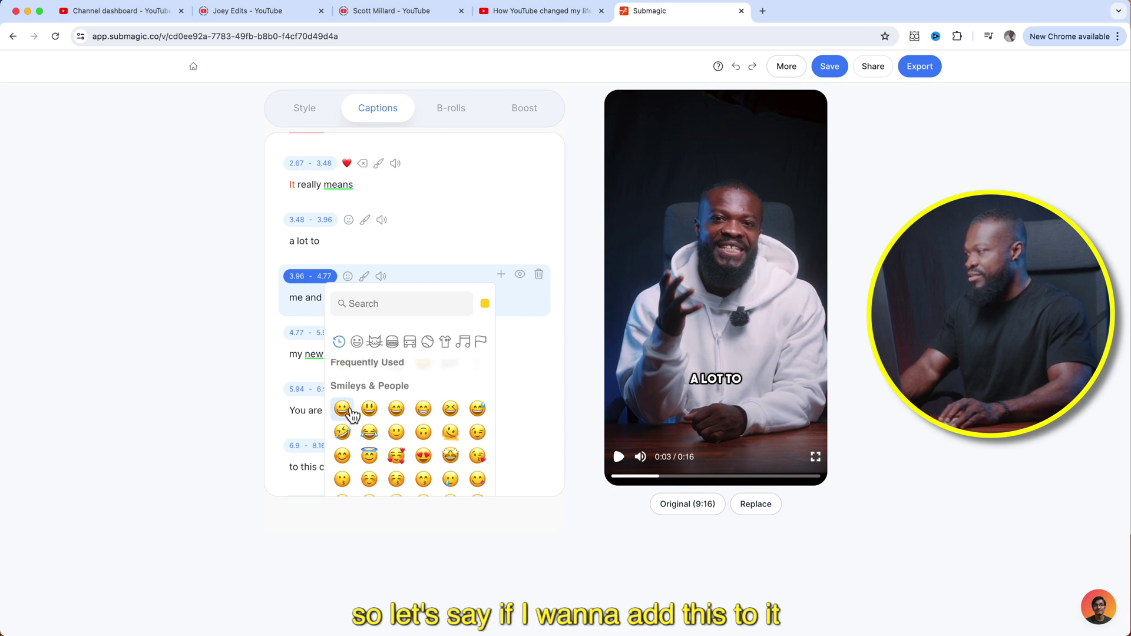
pyautogui.click(351, 412)
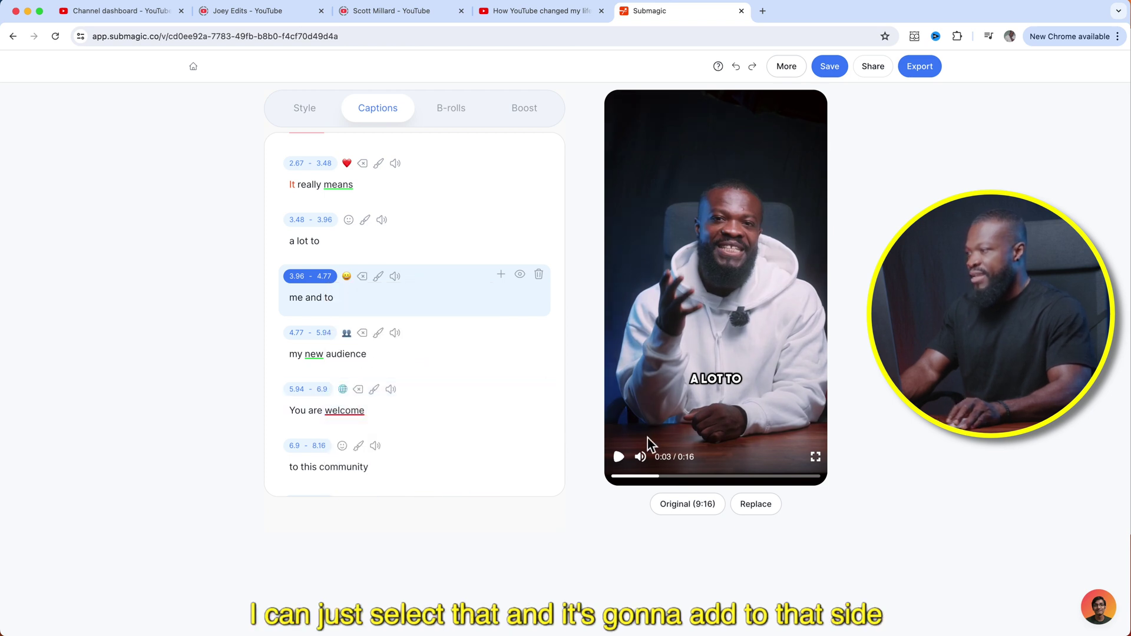
pyautogui.click(623, 459)
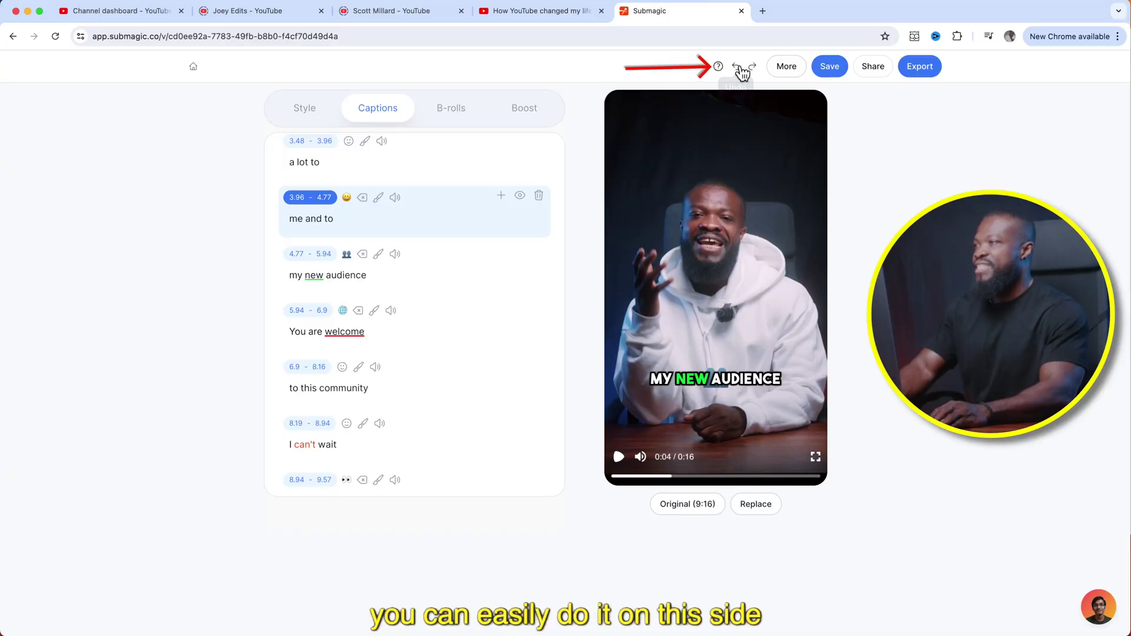
# Undo the last caption changes and switch the captions to the Ali theme
pyautogui.click(740, 69)
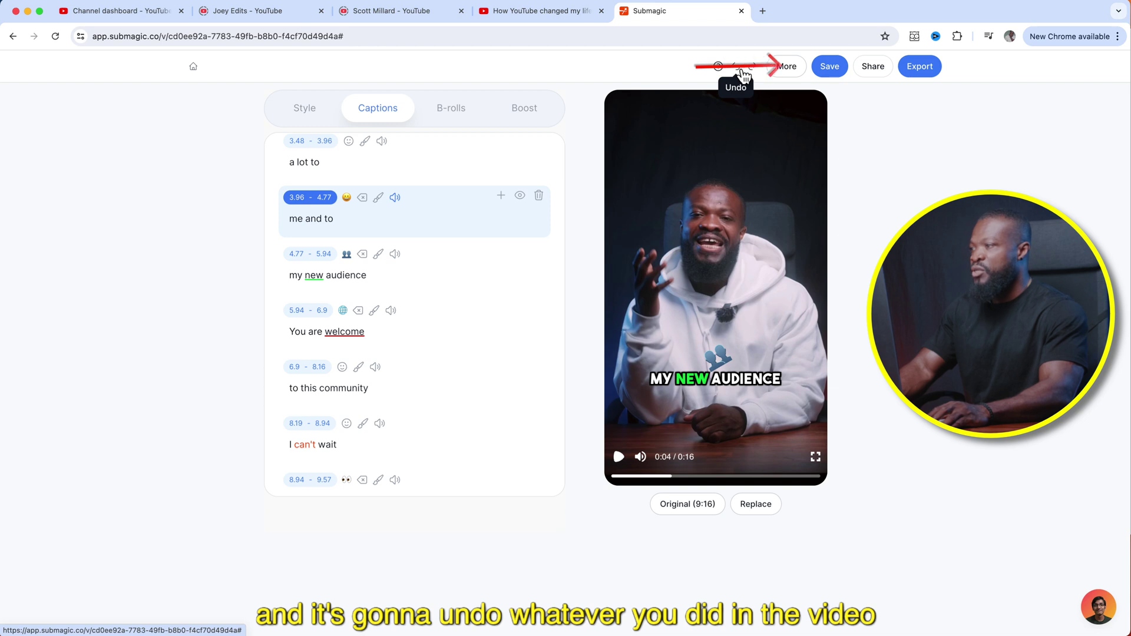
pyautogui.click(739, 70)
pyautogui.click(305, 108)
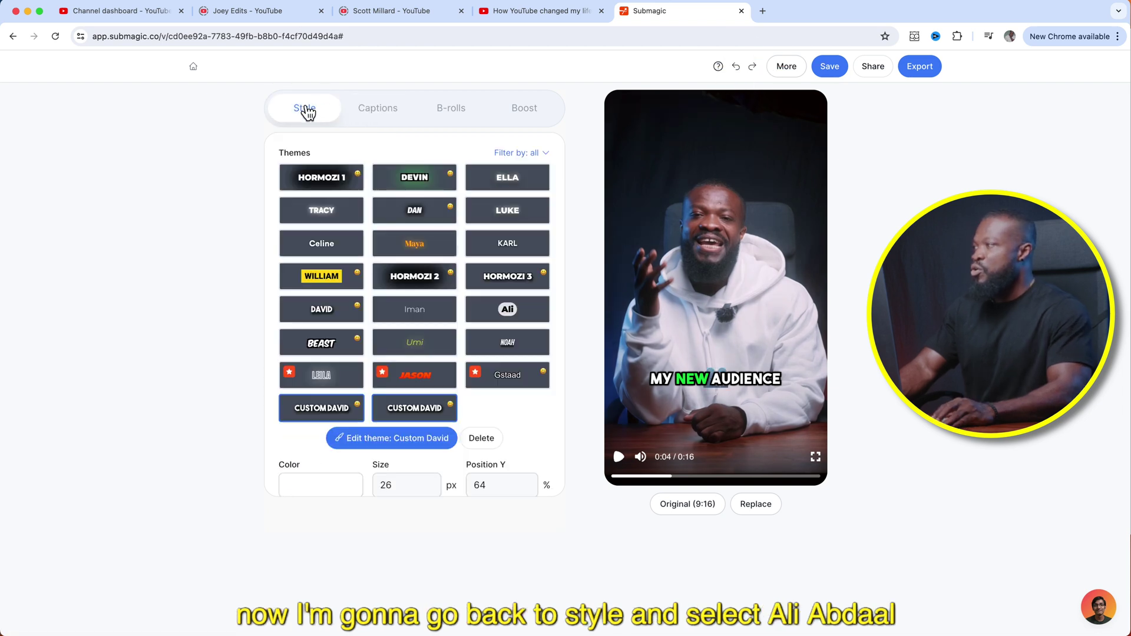
pyautogui.click(521, 316)
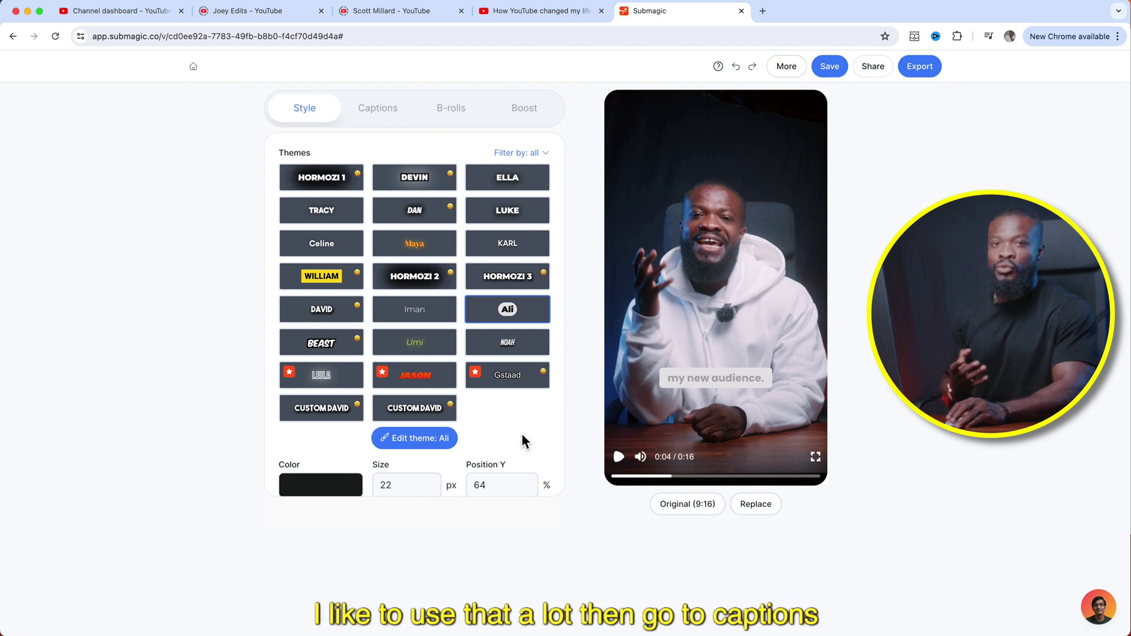
# Review the caption lines for transcription errors and open the word "means" in "It really means" for editing
pyautogui.click(382, 116)
pyautogui.scroll(-2, 396, 227)
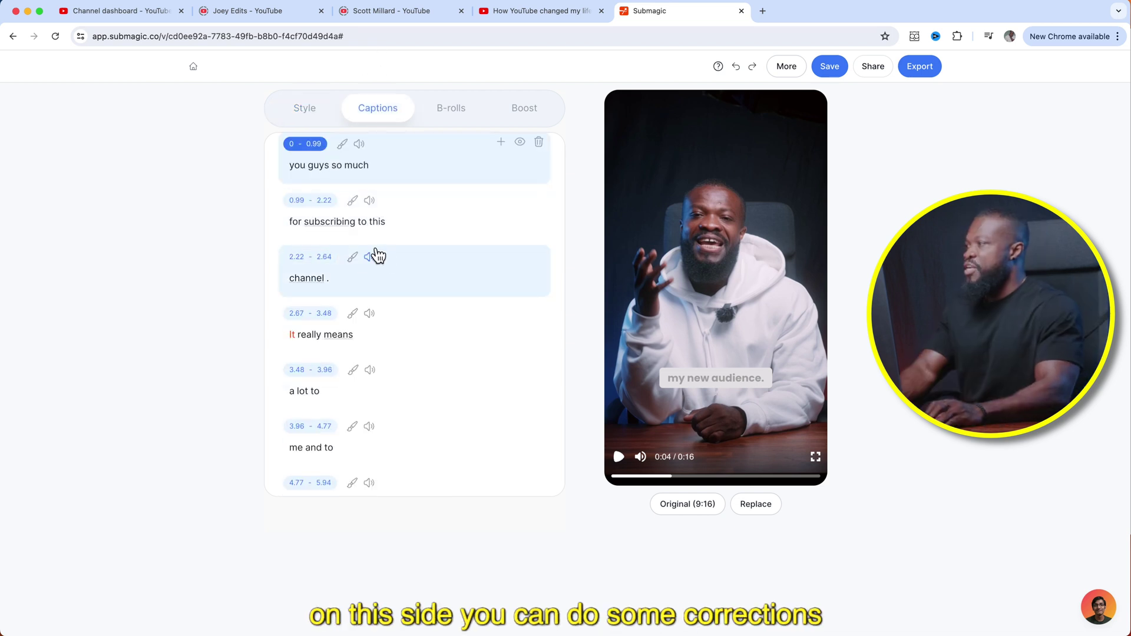
pyautogui.scroll(2, 376, 253)
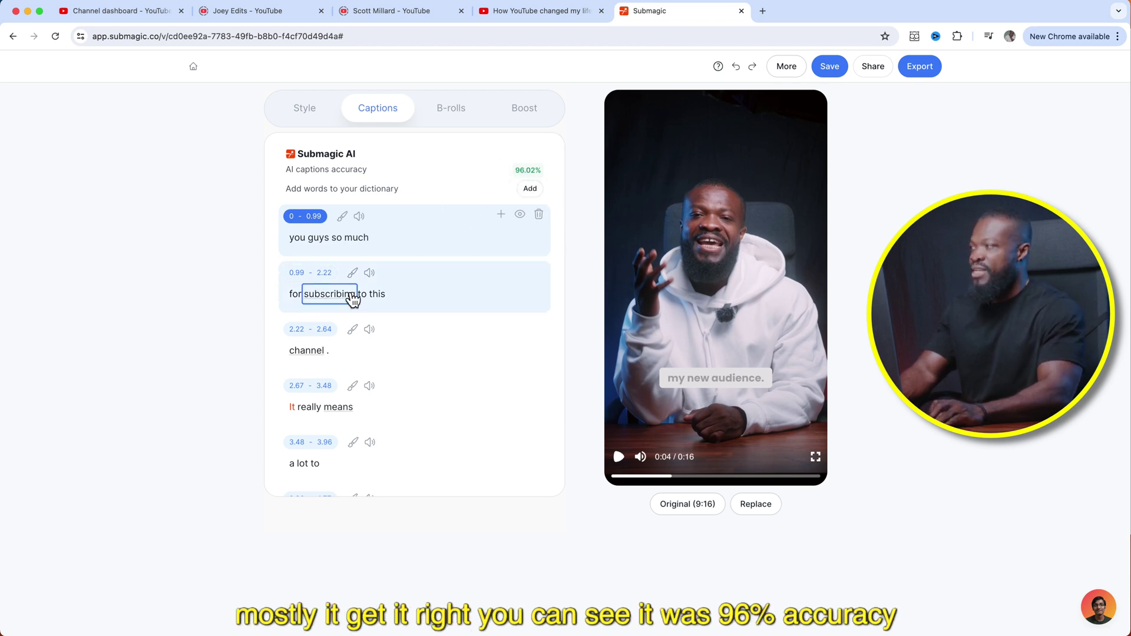
pyautogui.scroll(-1, 348, 292)
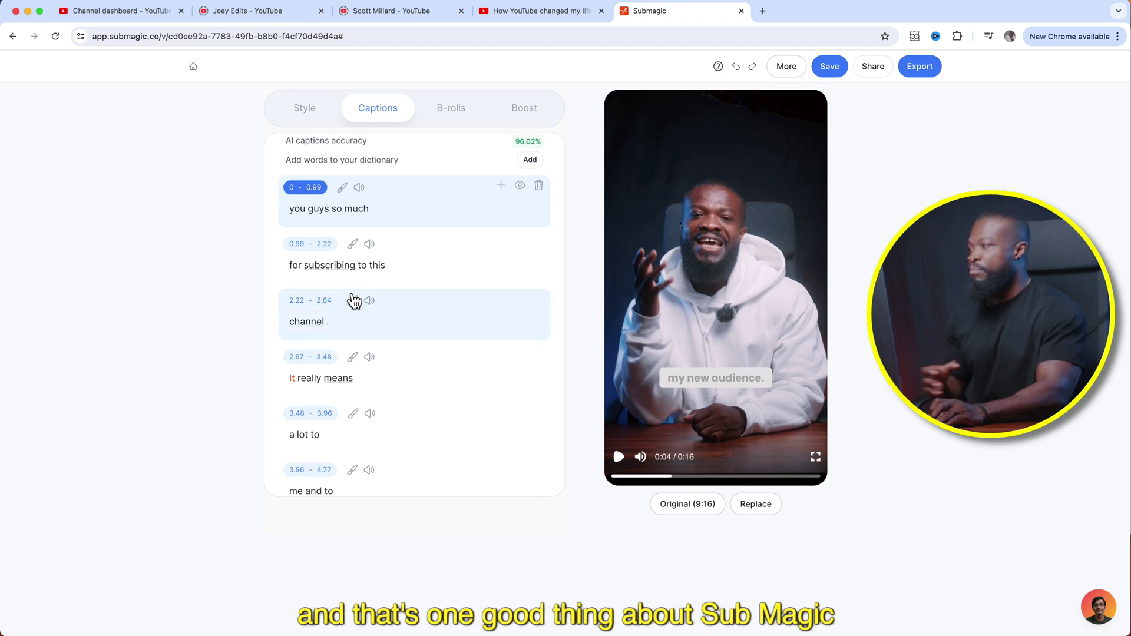
pyautogui.scroll(-4, 353, 298)
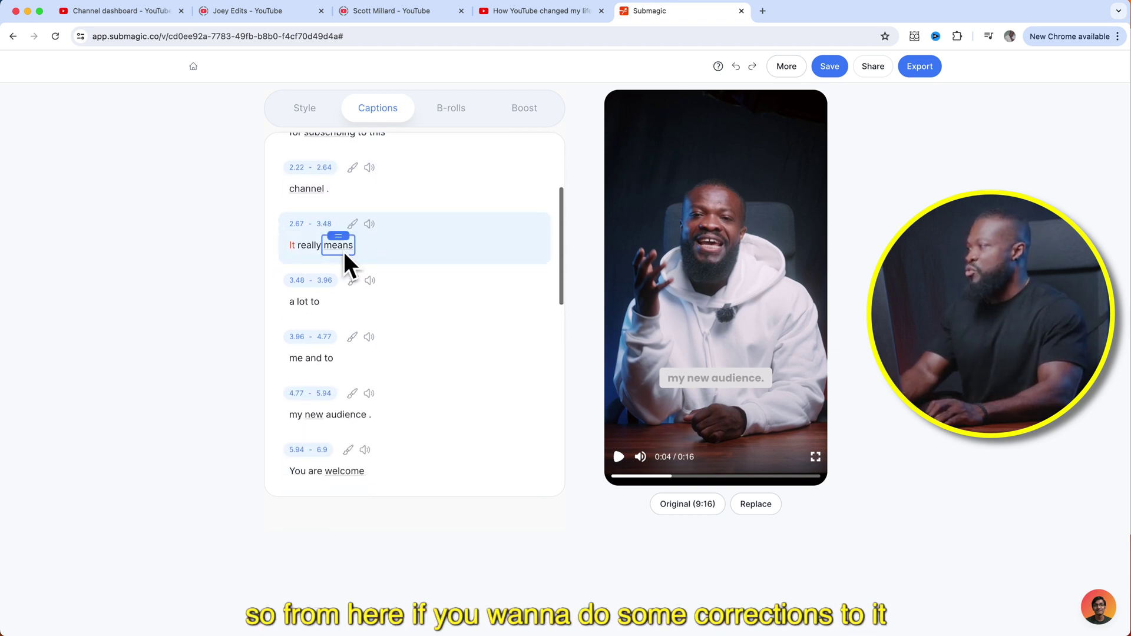
pyautogui.click(346, 255)
pyautogui.click(359, 302)
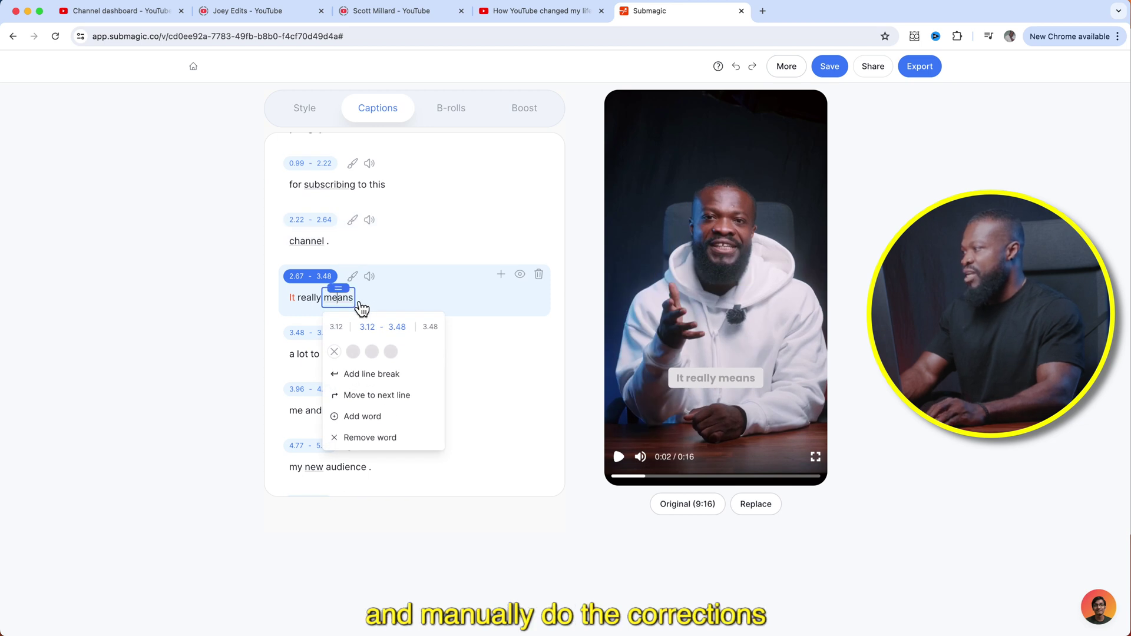
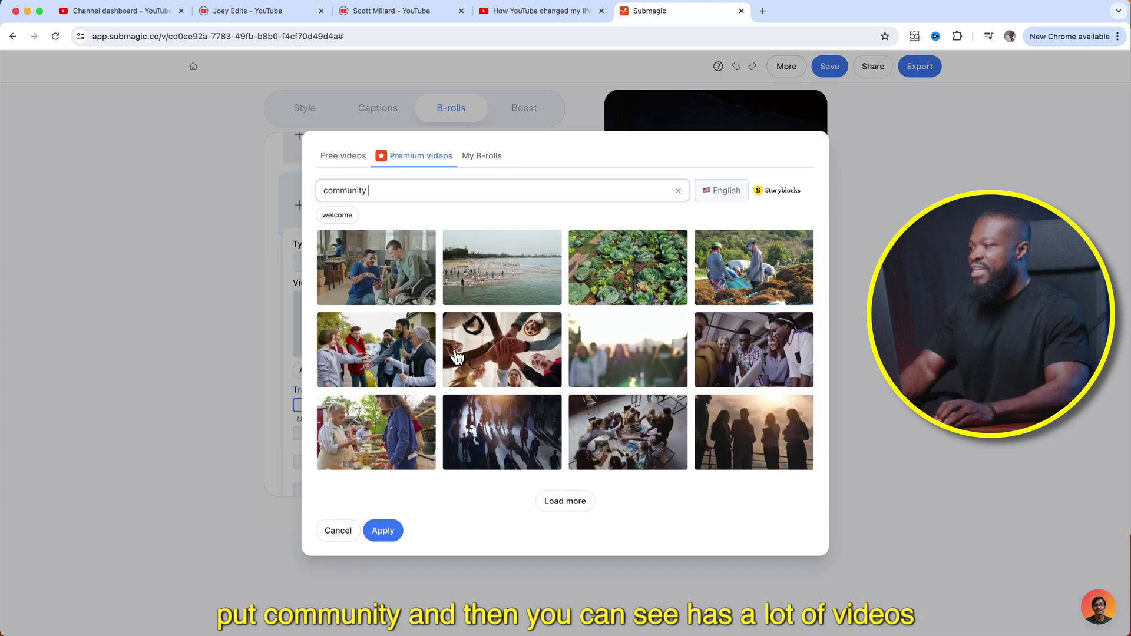
# Load more premium B-roll videos for "community" and look through them
pyautogui.click(565, 508)
pyautogui.scroll(-2, 557, 430)
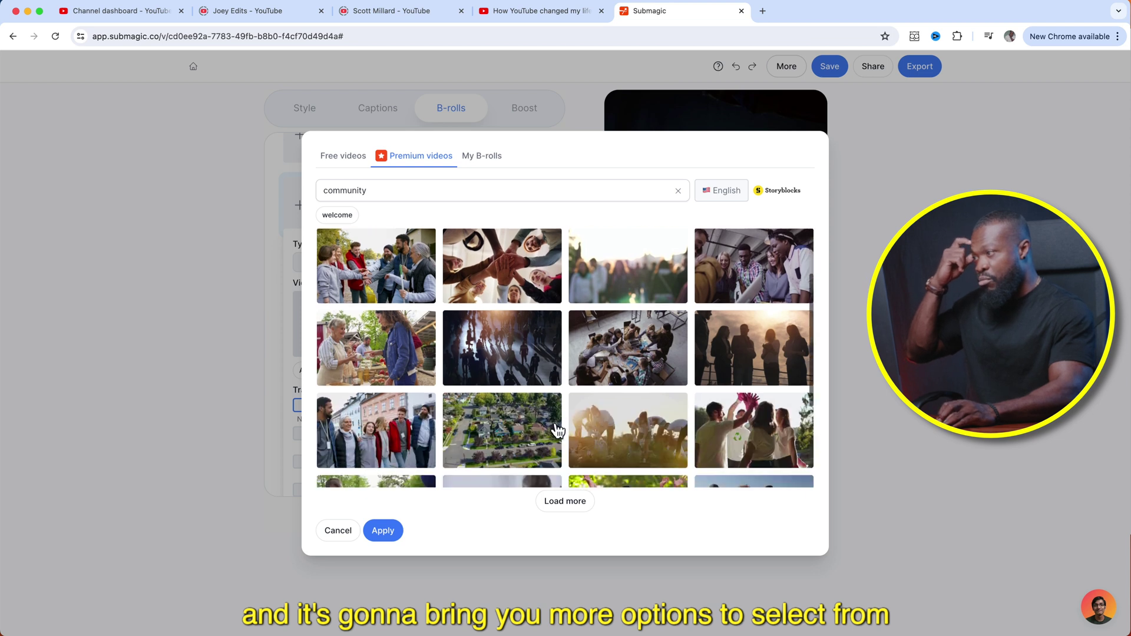
pyautogui.scroll(2, 557, 430)
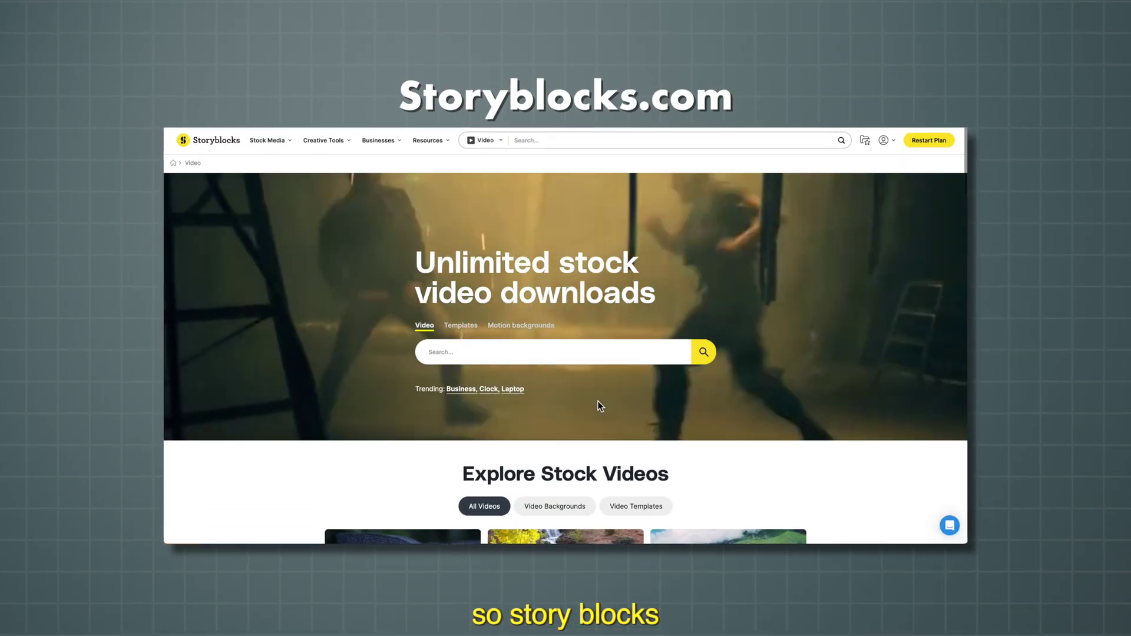
pyautogui.scroll(-6, 598, 405)
pyautogui.moveTo(599, 368)
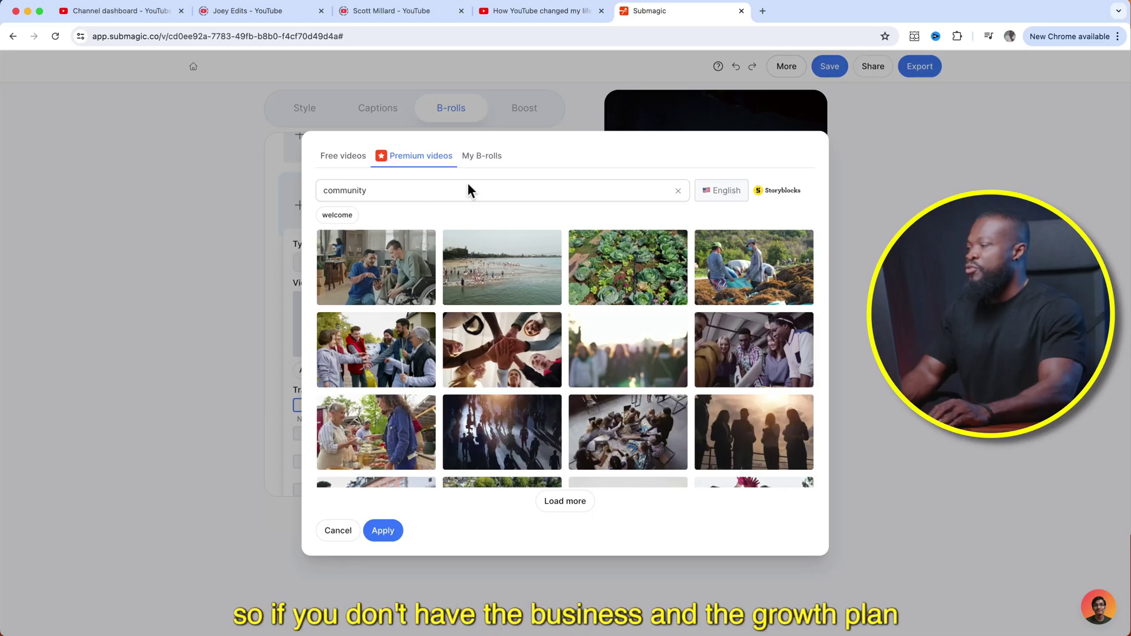
# Compare the free and premium videos, preview the outdoor group clip, and use the premium joined-hands clip as B-roll for "You are welcome to this community."
pyautogui.click(343, 159)
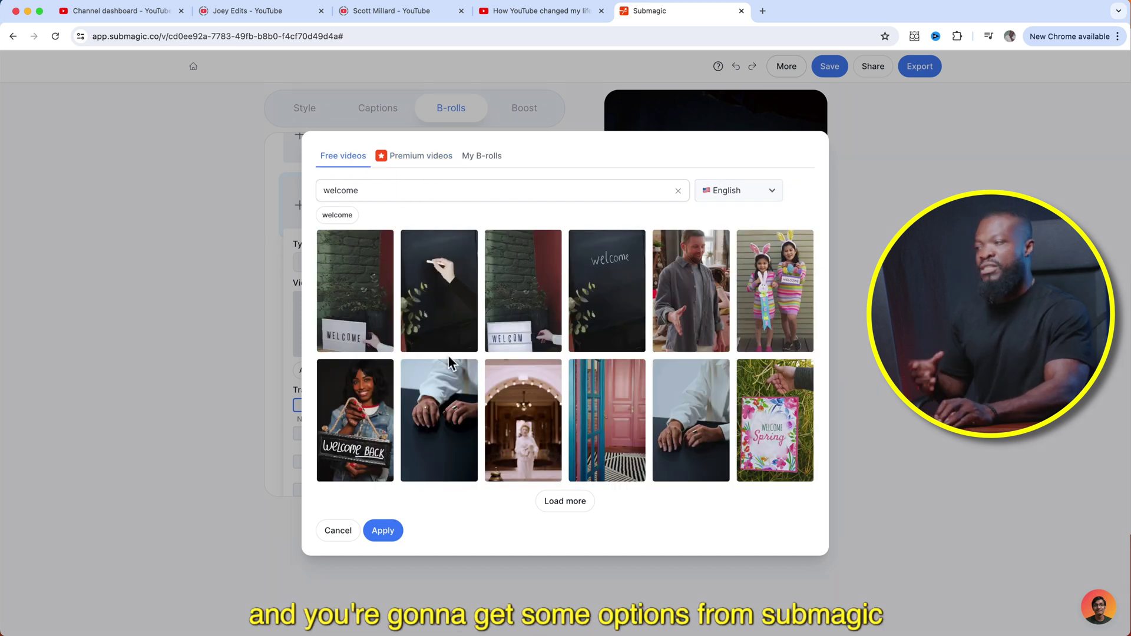
pyautogui.click(417, 158)
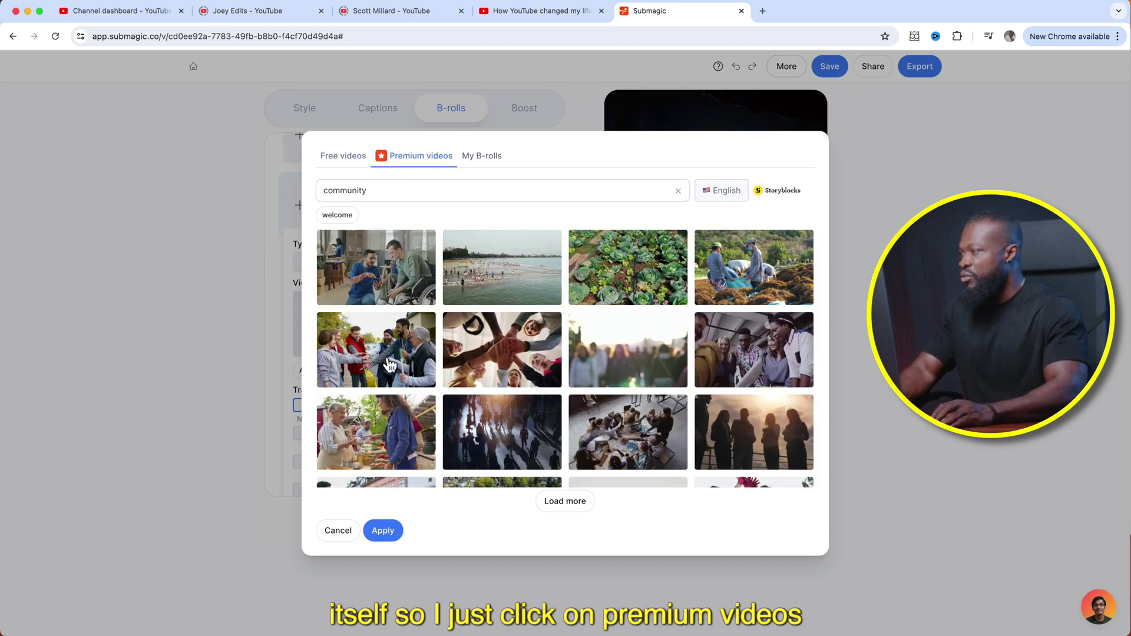
pyautogui.click(372, 368)
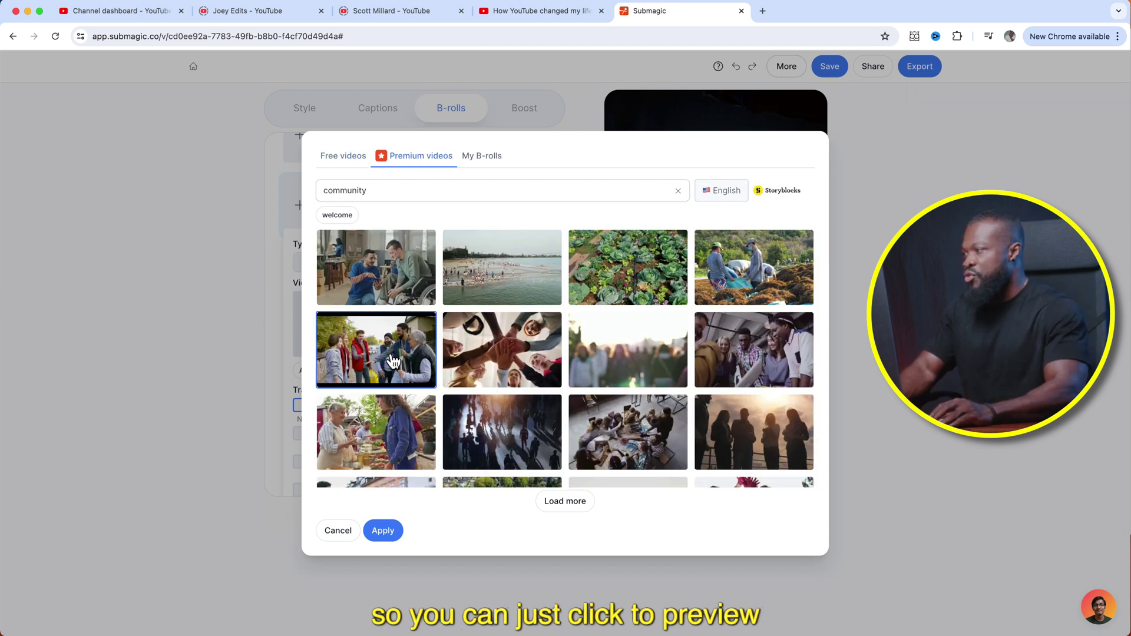
pyautogui.click(507, 355)
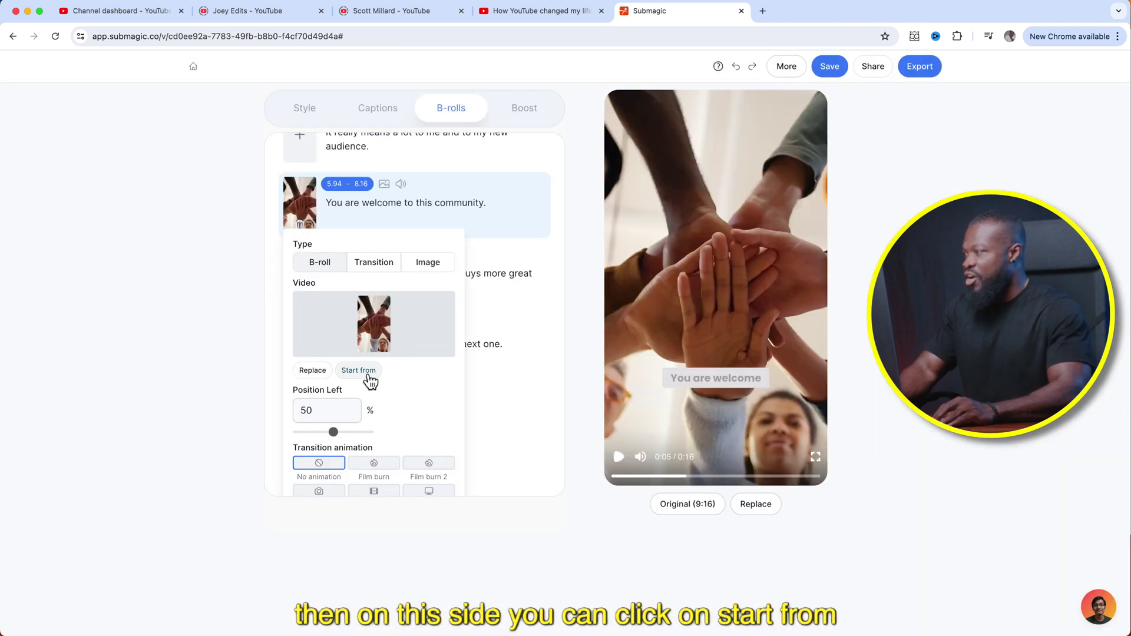
# Start the joined-hands B-roll clip from 3.7 s and set its left position to 54%
pyautogui.click(369, 378)
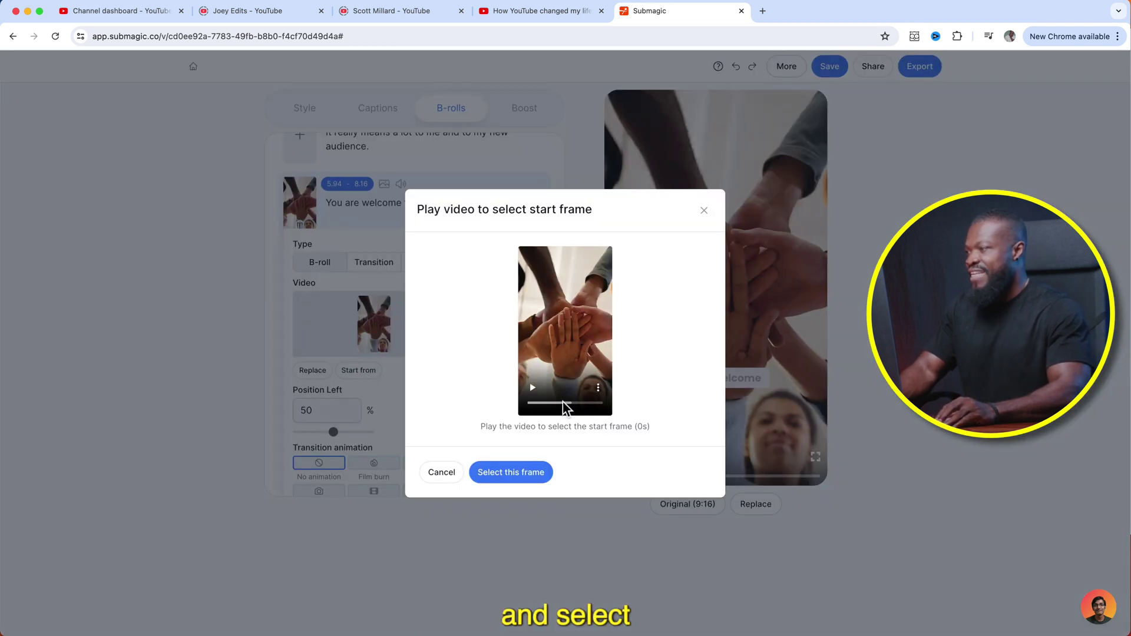
pyautogui.moveTo(563, 404); pyautogui.dragTo(570, 404)
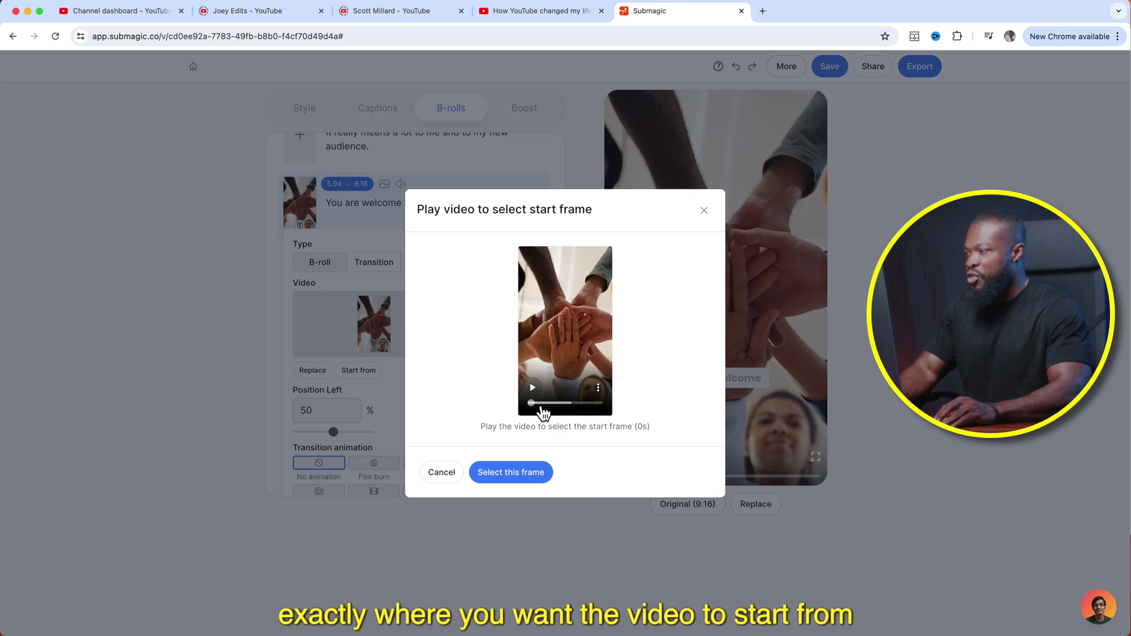
pyautogui.moveTo(540, 410); pyautogui.dragTo(574, 411)
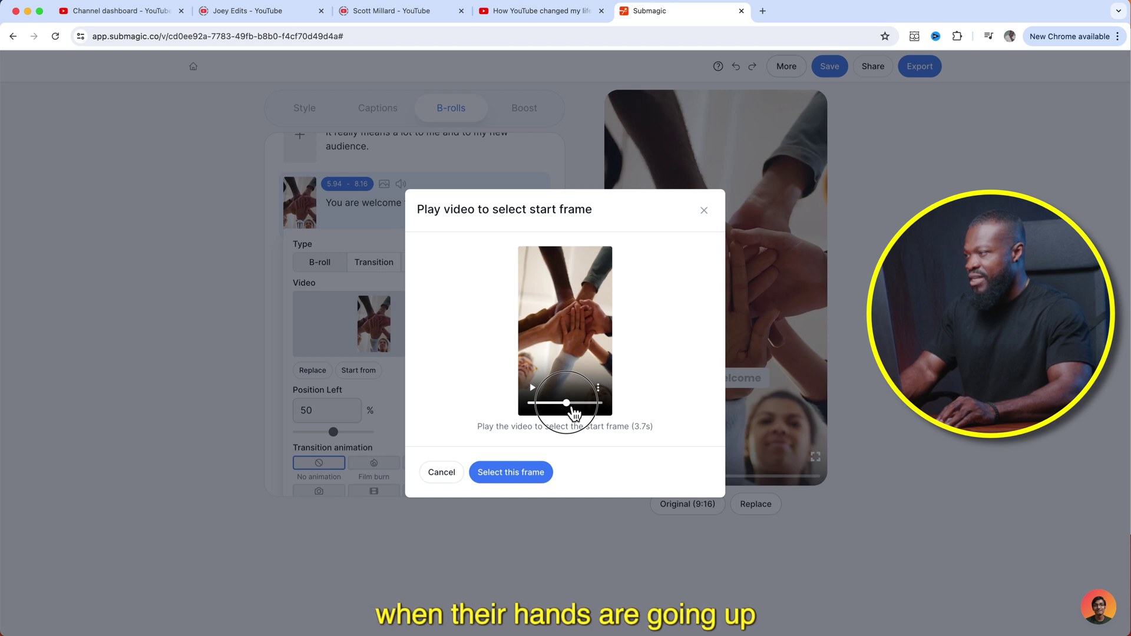
pyautogui.click(516, 475)
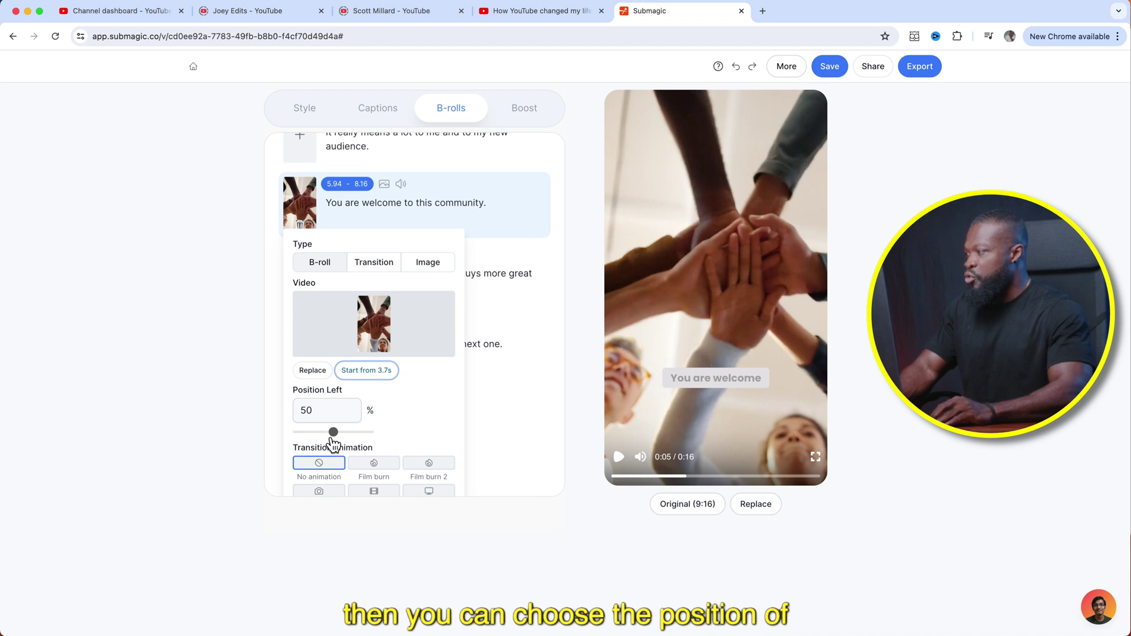
pyautogui.moveTo(335, 434); pyautogui.dragTo(332, 435)
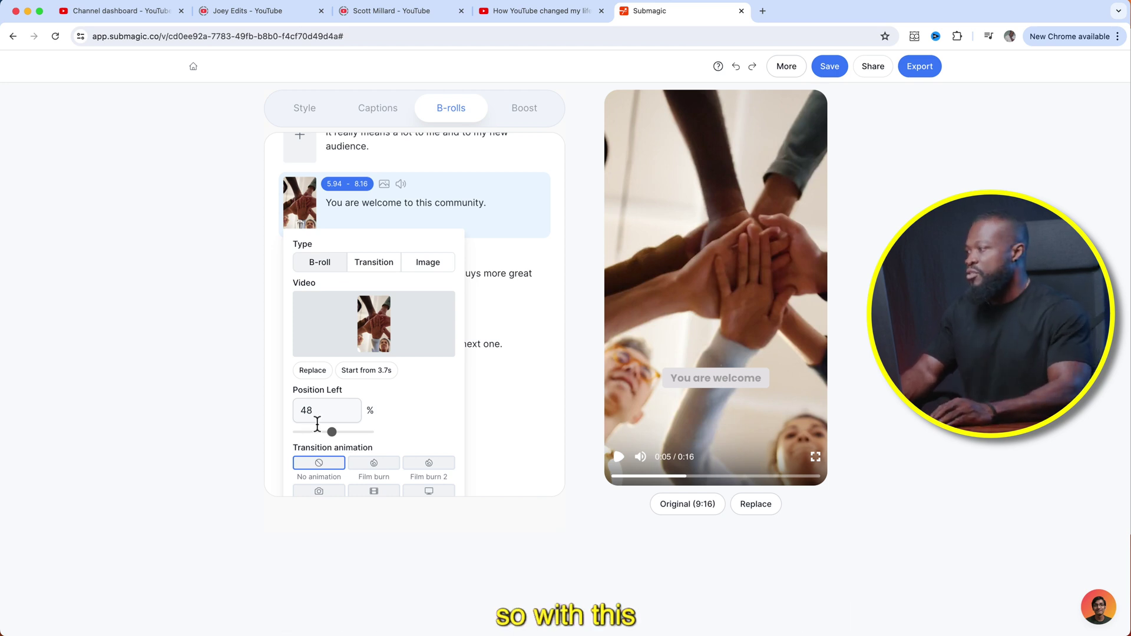
pyautogui.moveTo(332, 435); pyautogui.dragTo(345, 440)
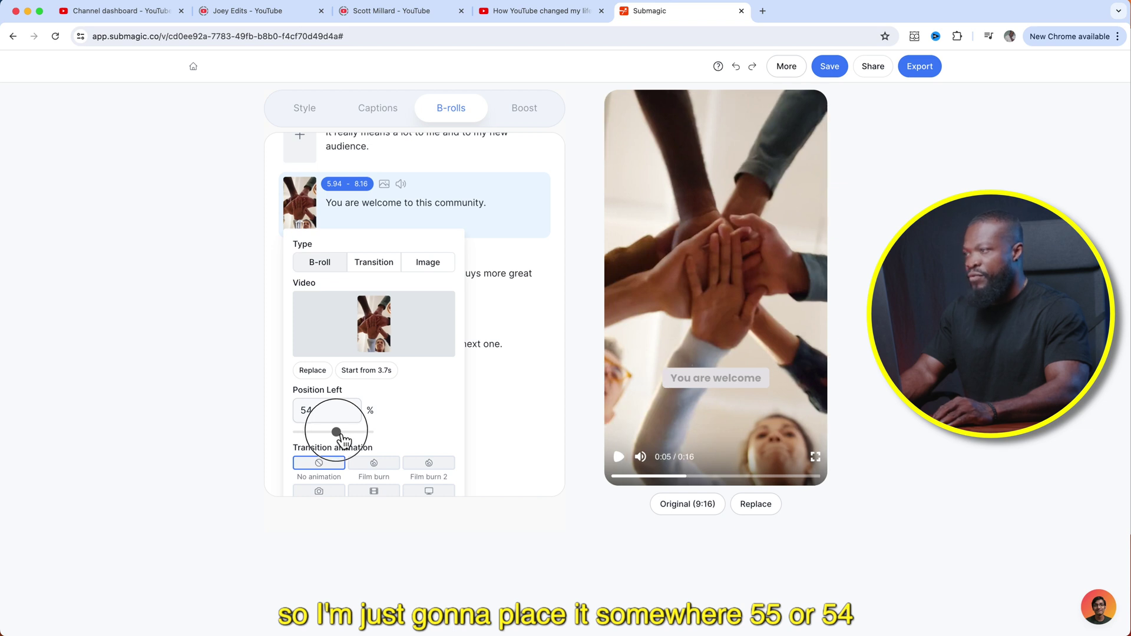
# Try the Film burn transition animation on the joined-hands B-roll and restore No animation
pyautogui.scroll(-3, 365, 436)
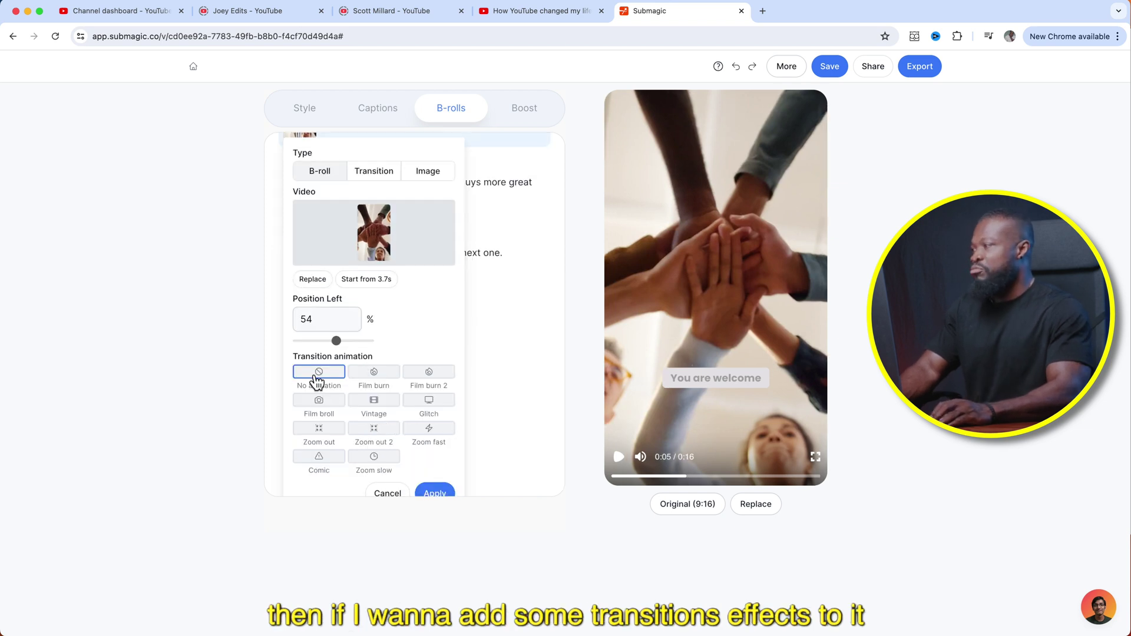
pyautogui.click(374, 371)
pyautogui.press('Escape')
pyautogui.click(302, 244)
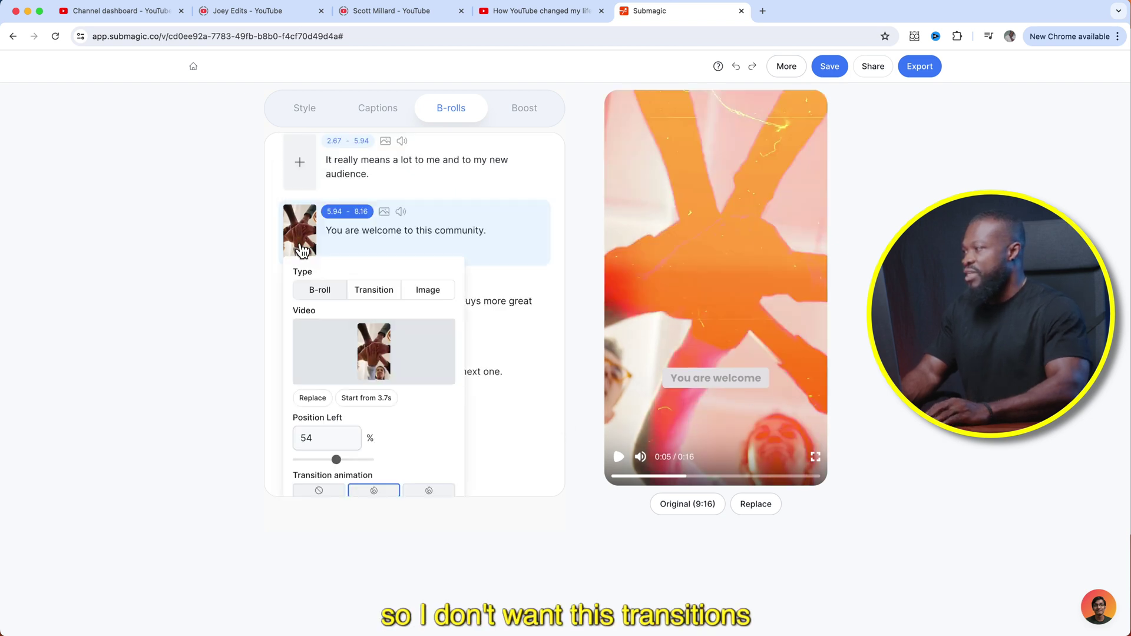
pyautogui.scroll(-2, 366, 412)
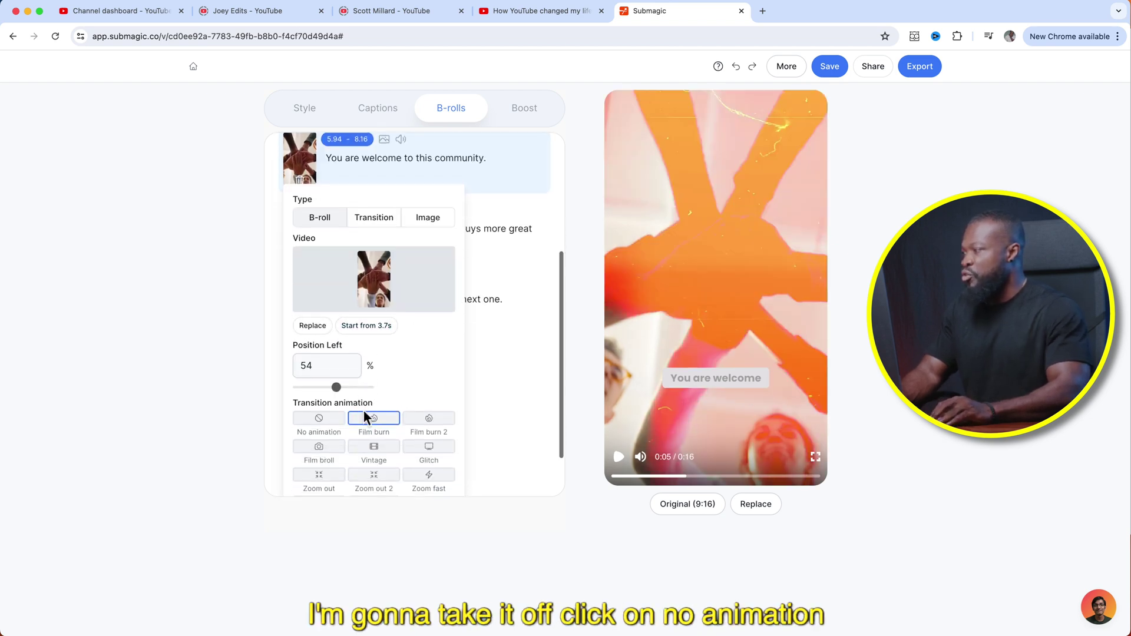
pyautogui.click(321, 421)
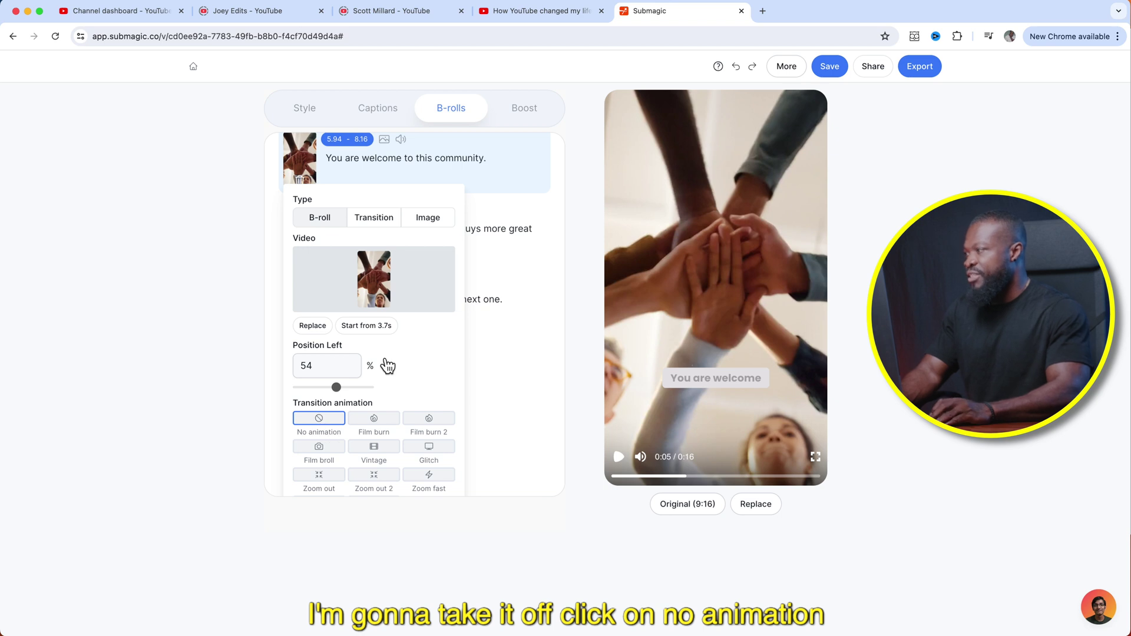
# Apply the settings of the joined-hands B-roll and play the video to preview it
pyautogui.scroll(-2, 412, 412)
pyautogui.click(439, 480)
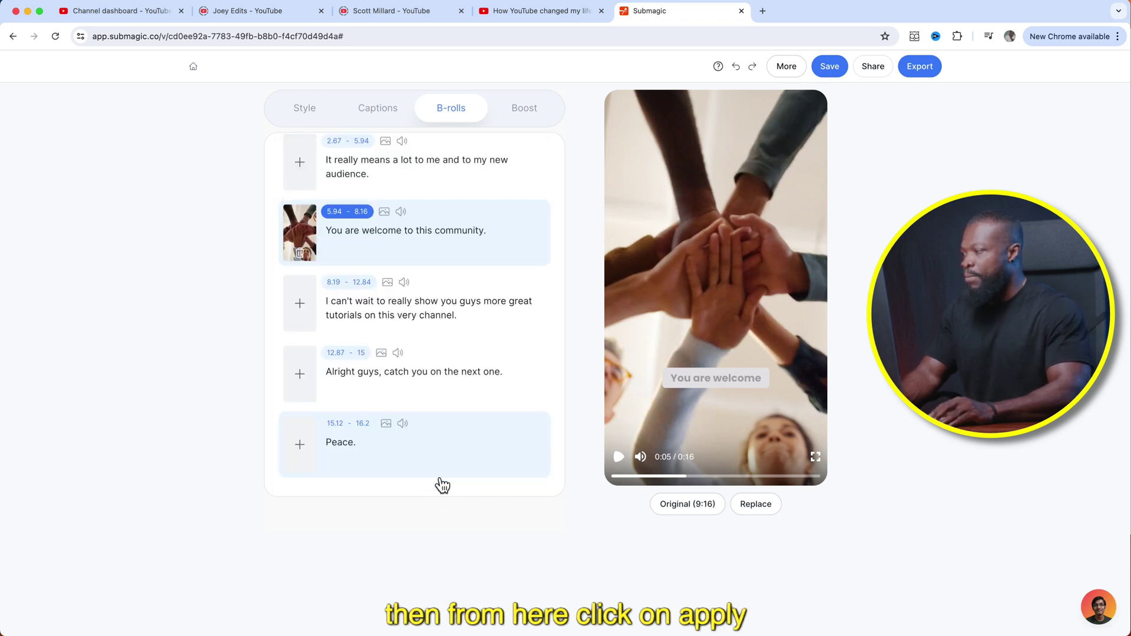
pyautogui.click(669, 473)
pyautogui.click(627, 465)
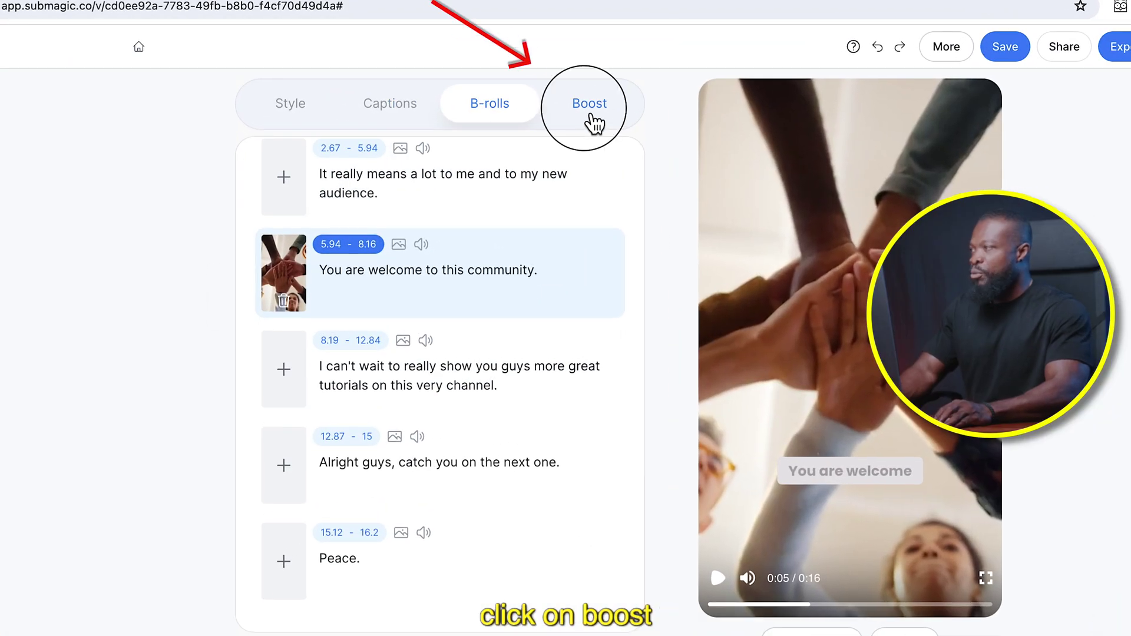
# Enable the AI Hook title, try the Hormozi and Ali themes on it, and choose the Mike theme
pyautogui.click(592, 121)
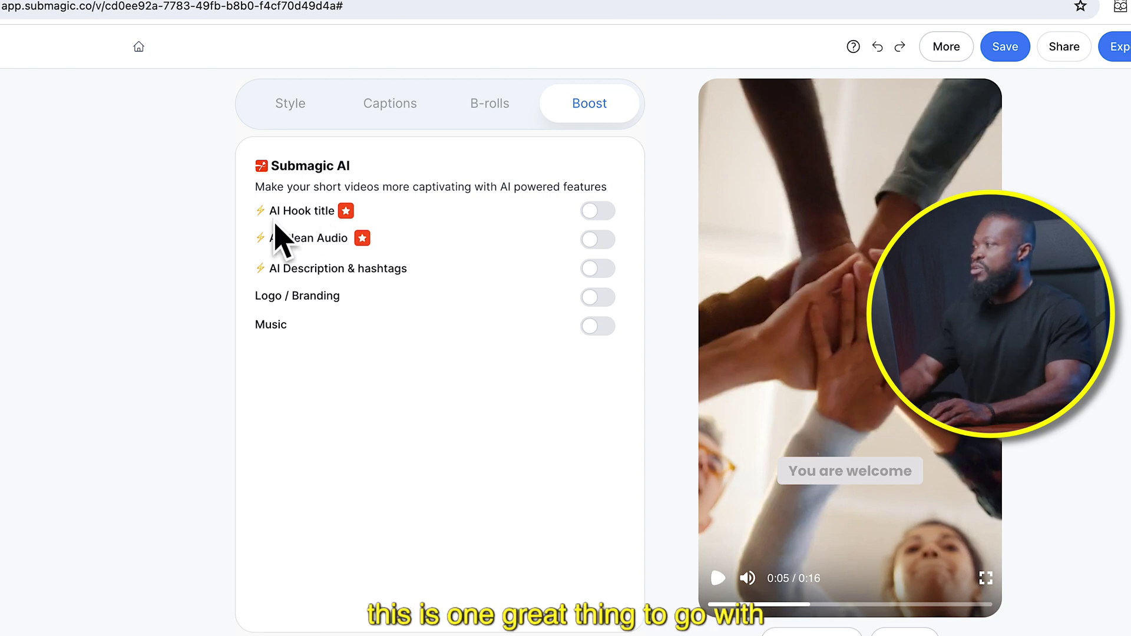
pyautogui.click(600, 215)
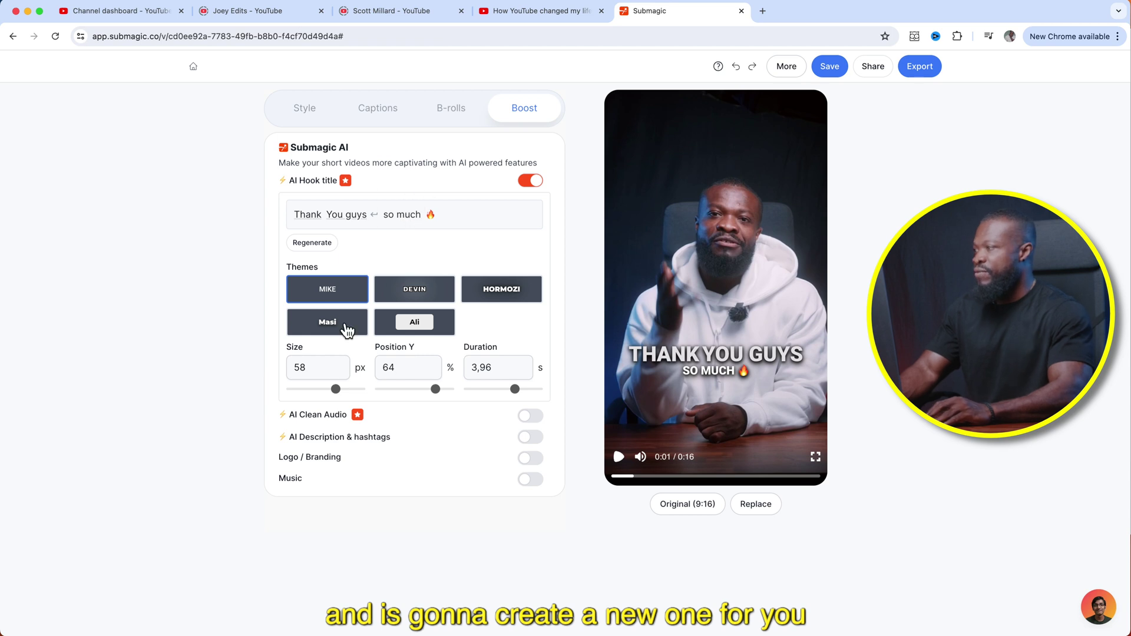
pyautogui.click(495, 300)
pyautogui.click(432, 334)
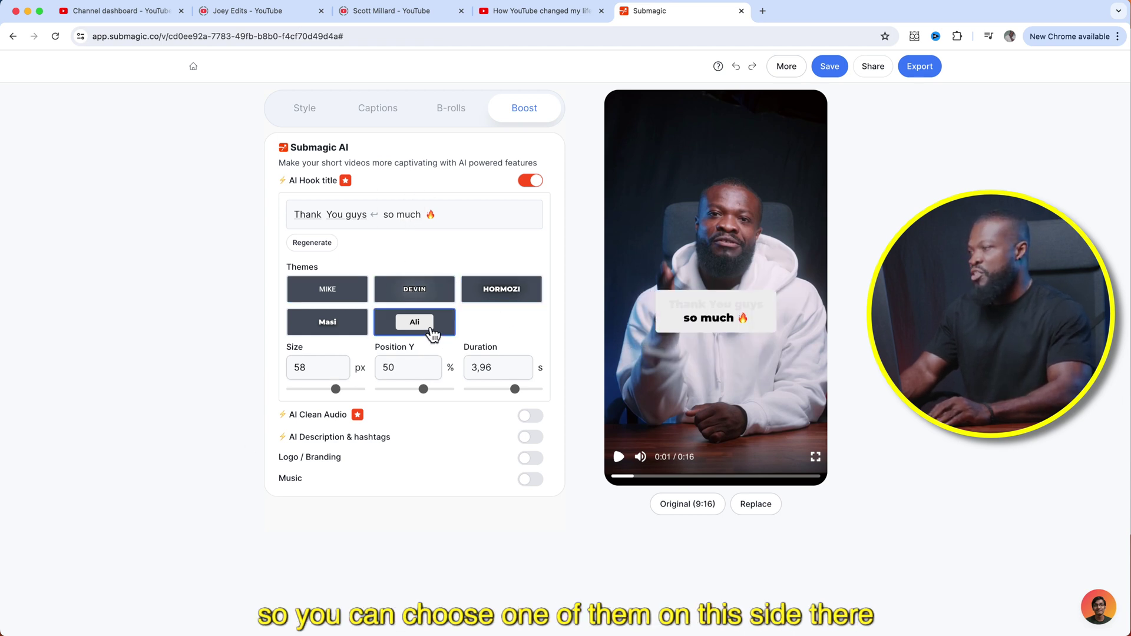
pyautogui.click(514, 301)
pyautogui.click(327, 289)
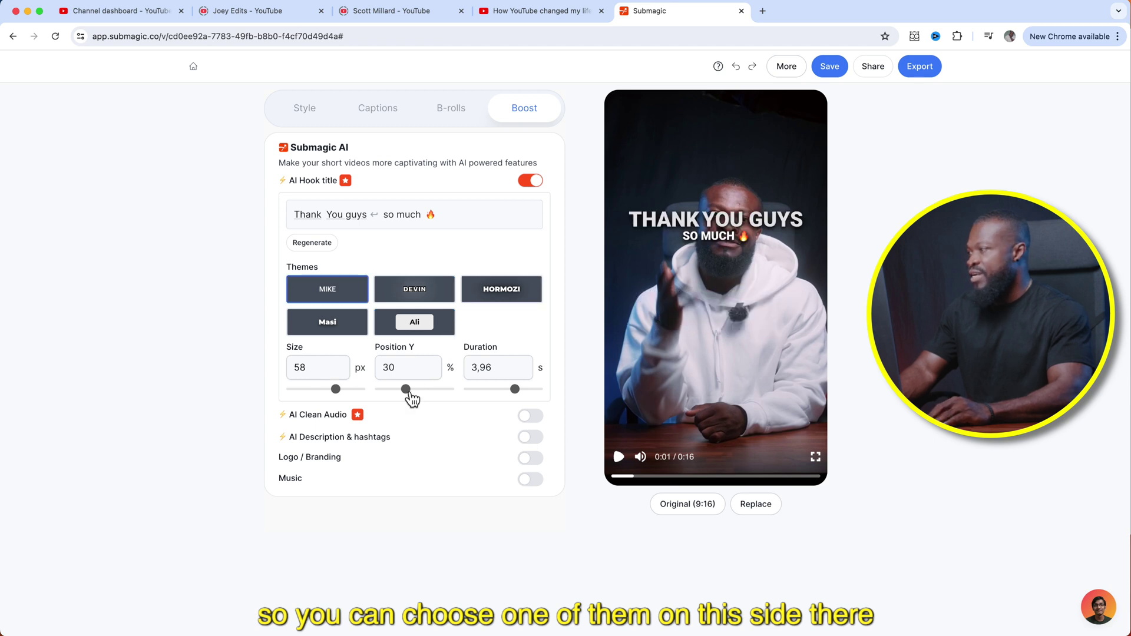
# Set the hook title's vertical position to 65%, size to 60 px and duration to 3.96 s, and disable the AI Hook title
pyautogui.moveTo(414, 394); pyautogui.dragTo(444, 396)
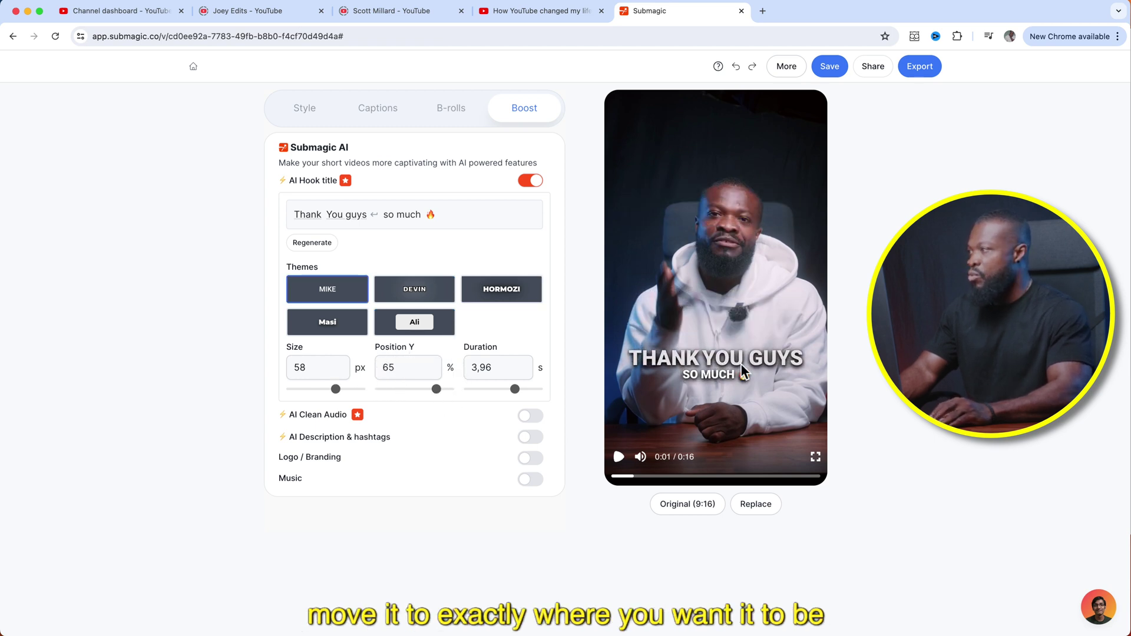
pyautogui.moveTo(342, 396); pyautogui.dragTo(345, 396)
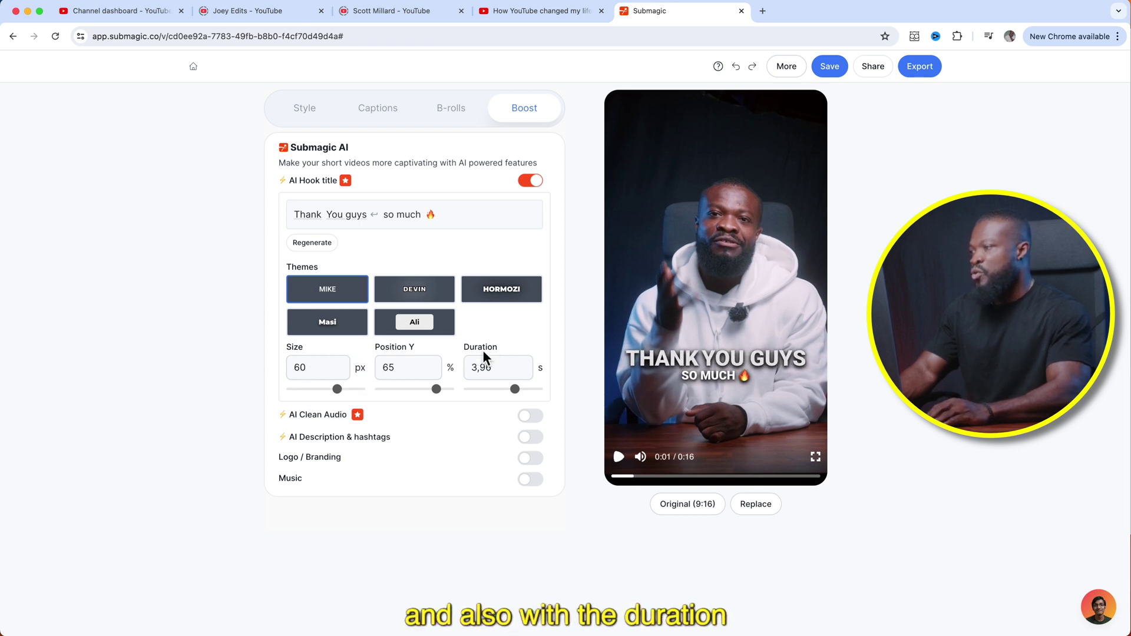
pyautogui.moveTo(513, 391)
pyautogui.mouseDown()
pyautogui.moveTo(489, 392)
pyautogui.moveTo(516, 390)
pyautogui.mouseUp()
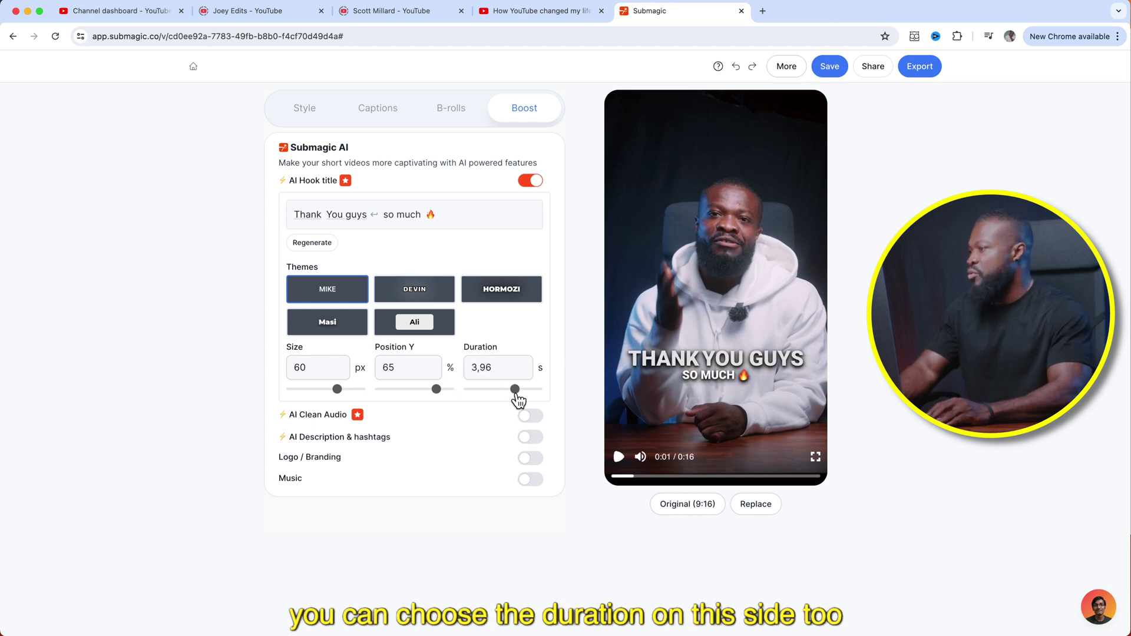
pyautogui.click(530, 179)
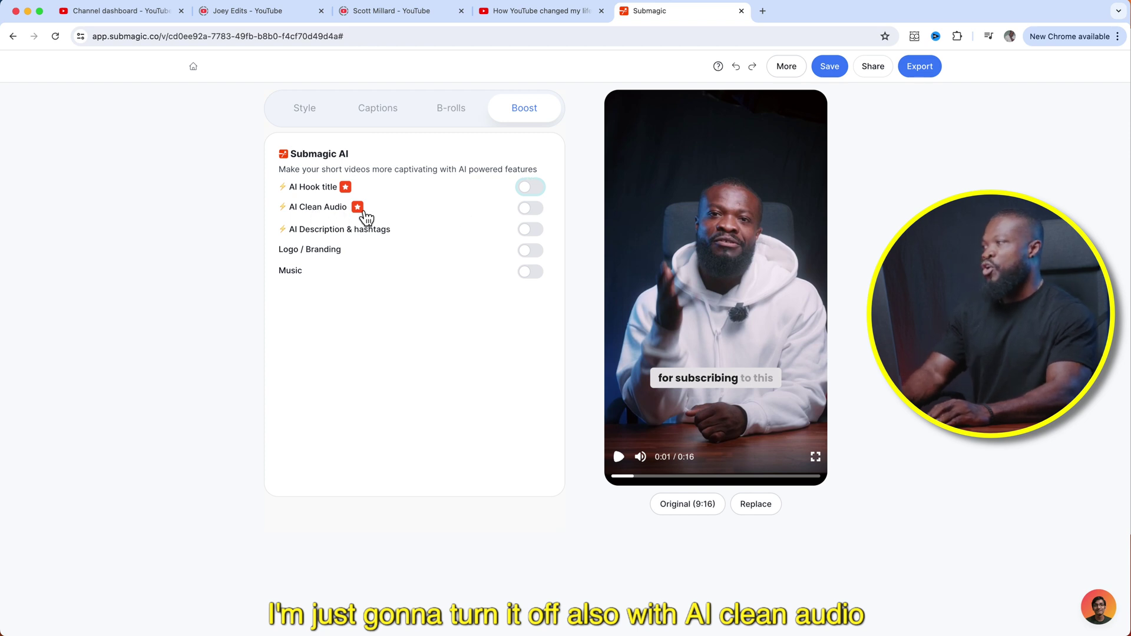
# Try the AI Clean Audio and AI Description & hashtags features and leave both switched off
pyautogui.click(533, 213)
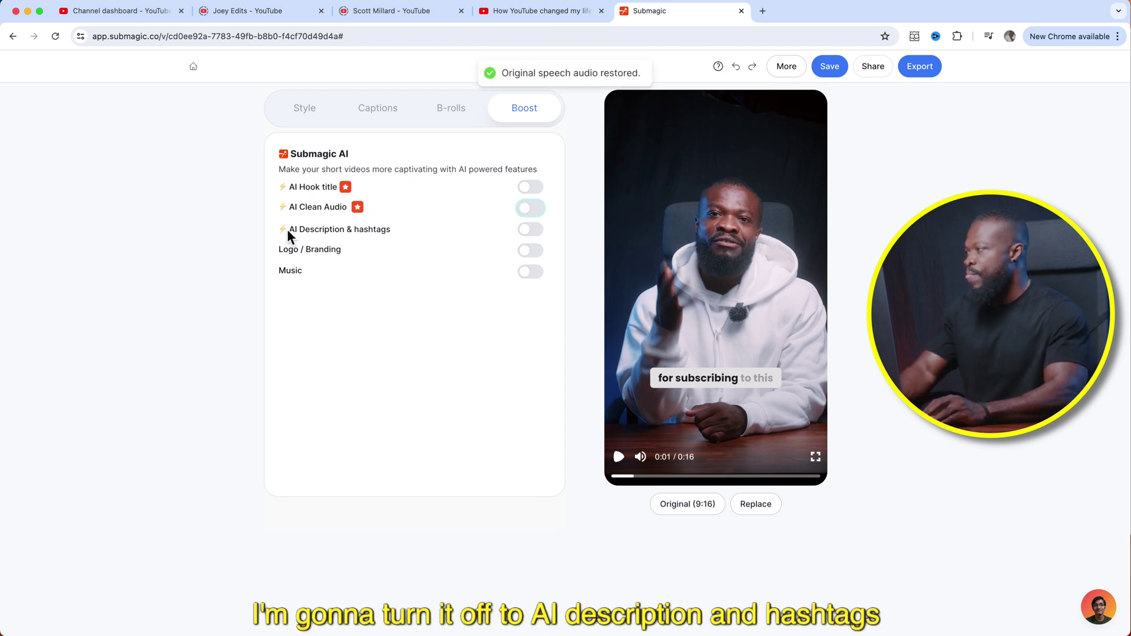
pyautogui.click(532, 231)
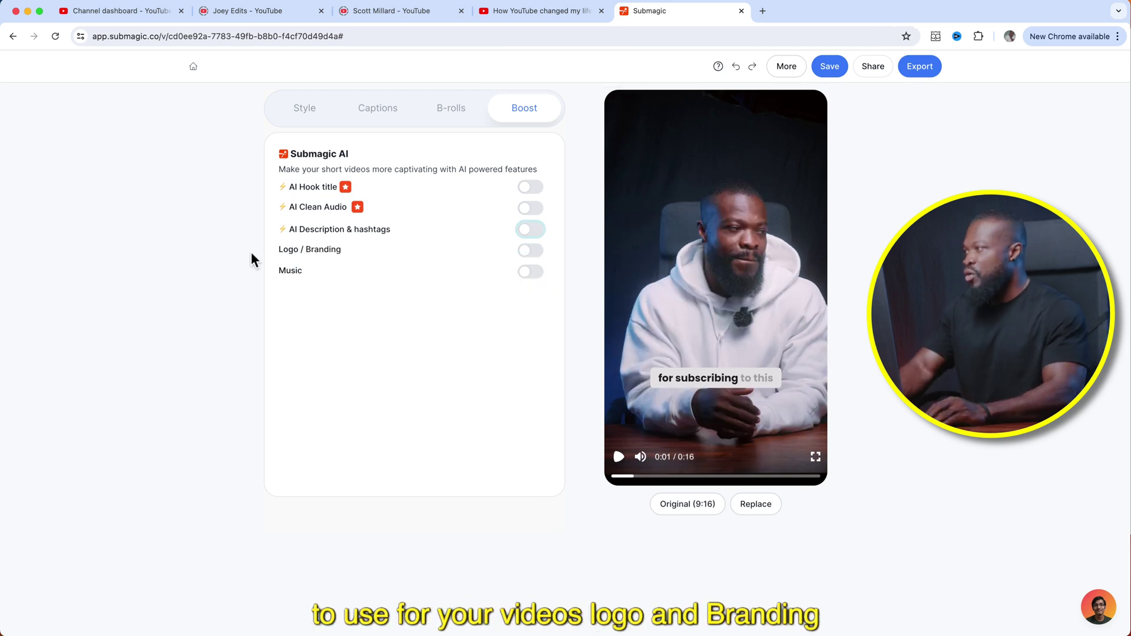
# Enable Logo / Branding with the Text type and enter "JOEYEDITS" as the branding text
pyautogui.click(538, 257)
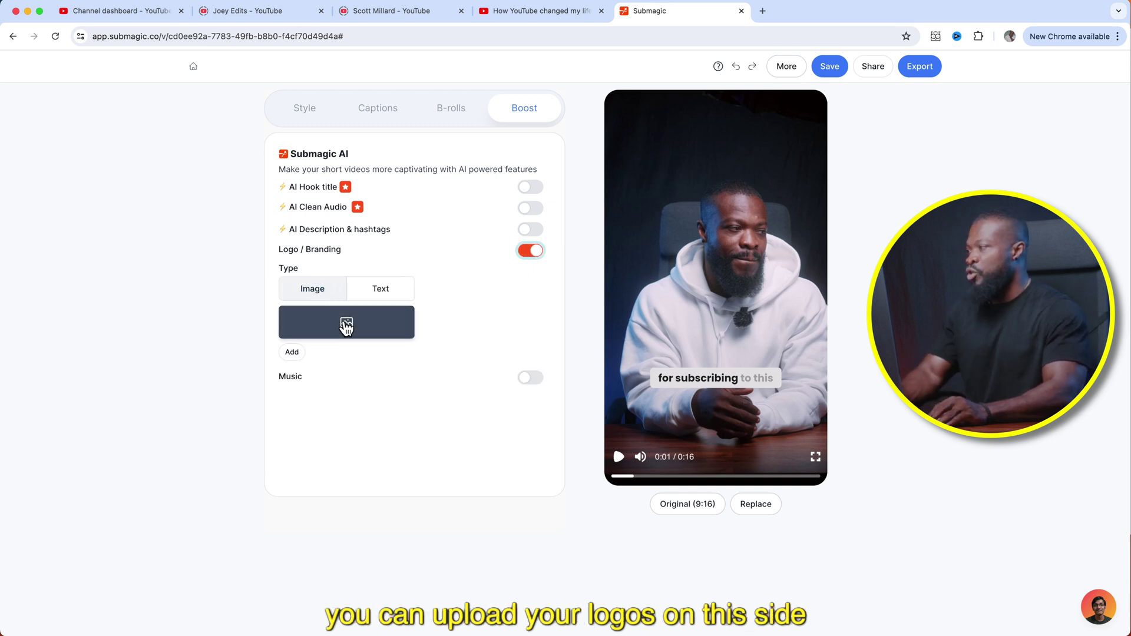
pyautogui.click(388, 300)
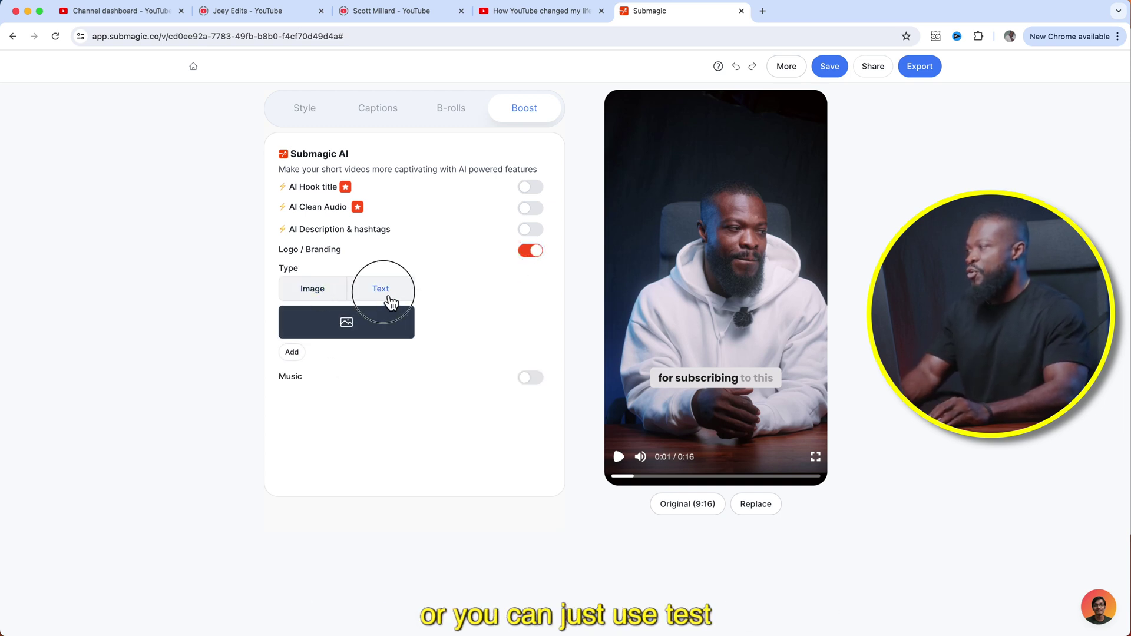
pyautogui.click(332, 335)
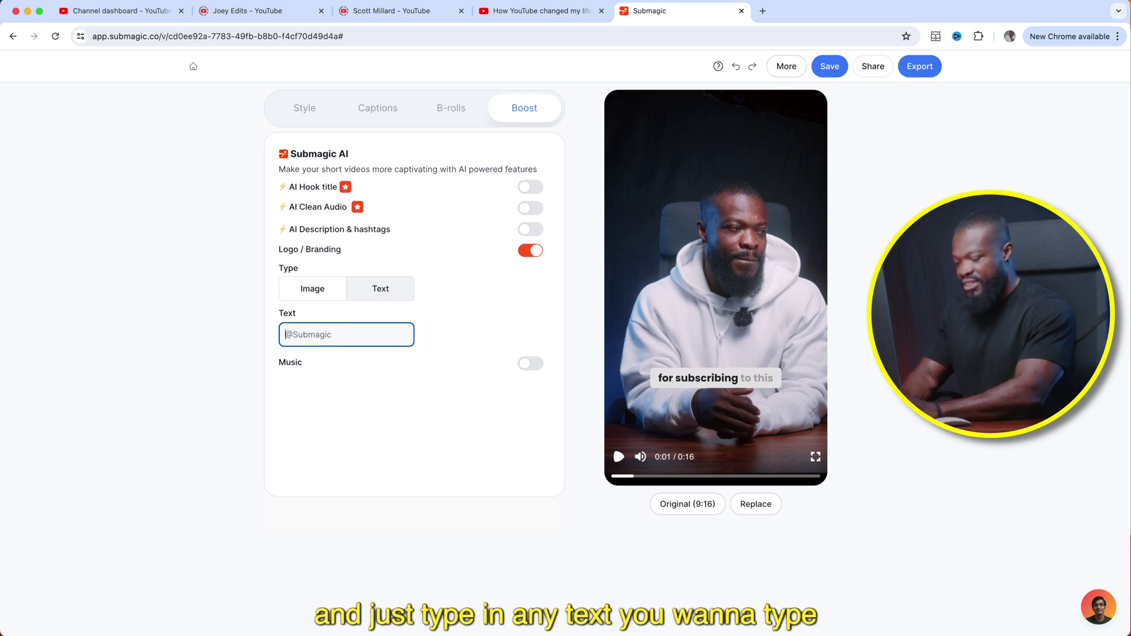
pyautogui.write('JOEYEDI')
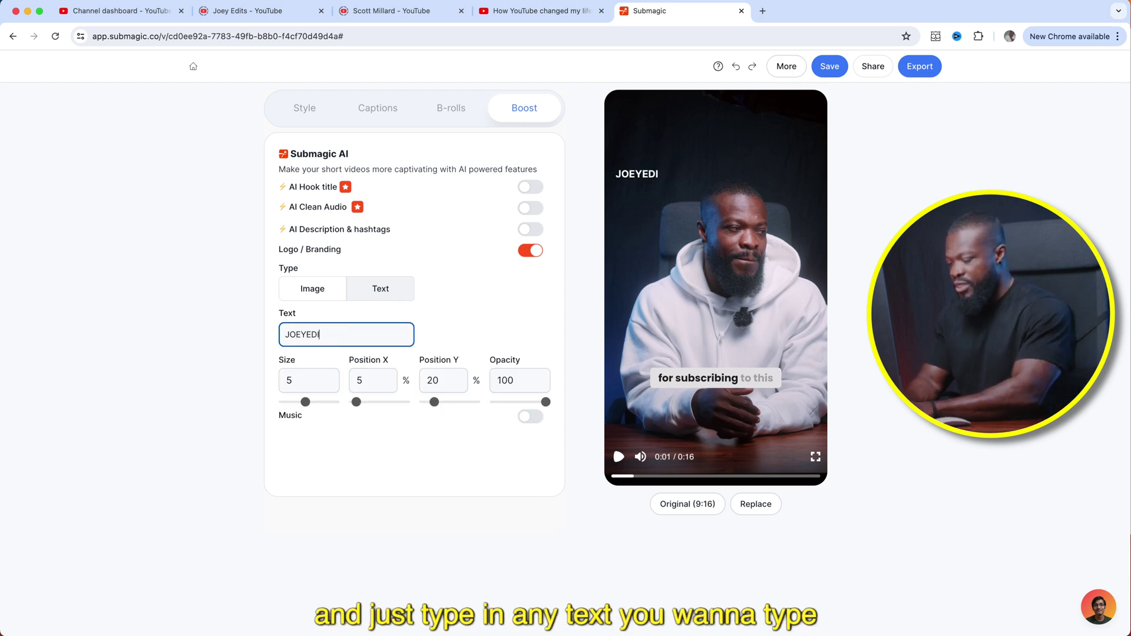
pyautogui.write('TS')
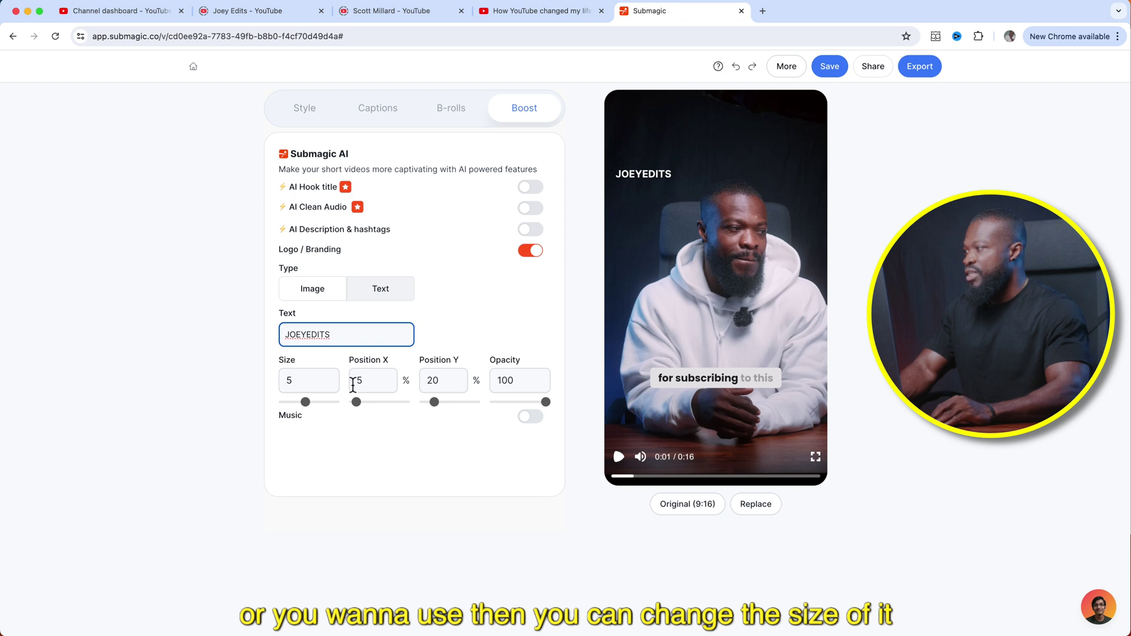
# Set the branding text's size to 6 and vertical position to 6%, adjust its opacity, and disable Logo / Branding
pyautogui.moveTo(308, 407); pyautogui.dragTo(314, 405)
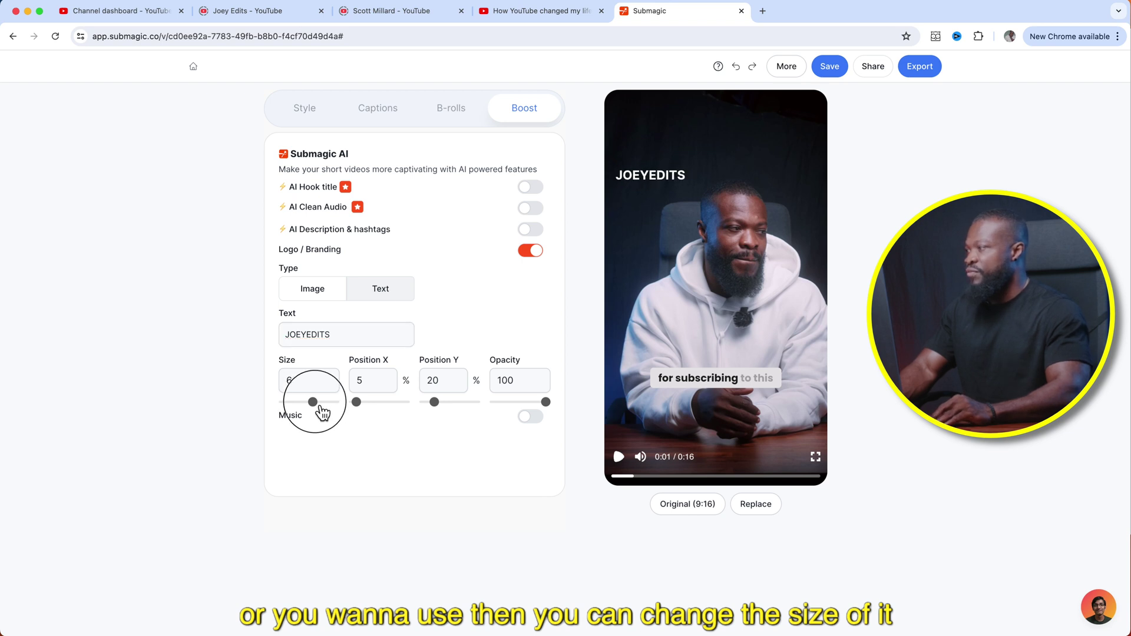
pyautogui.moveTo(434, 403); pyautogui.dragTo(432, 403)
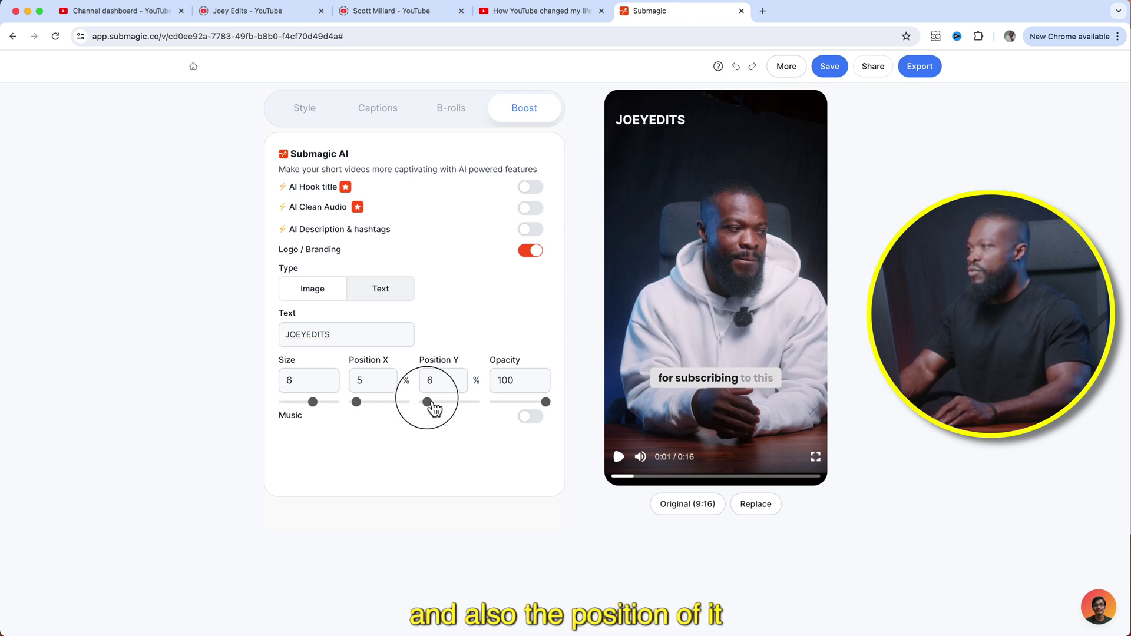
pyautogui.moveTo(501, 401); pyautogui.dragTo(512, 403)
pyautogui.click(527, 252)
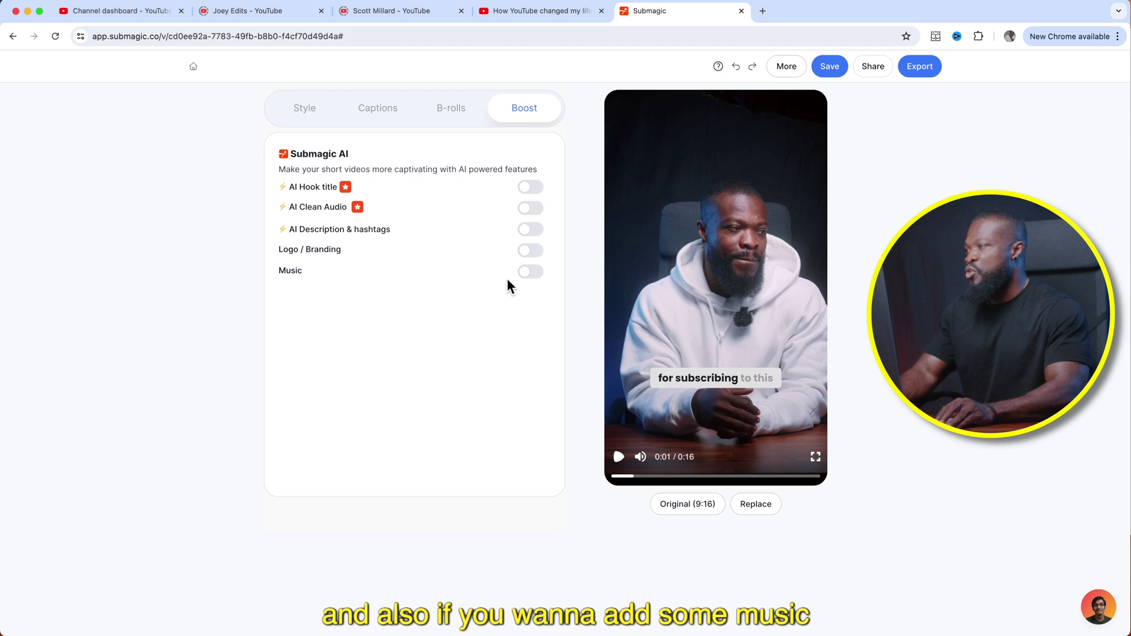
# Enable music, add the ES_Dream Big track from the own music collection, and adjust its volume
pyautogui.click(538, 277)
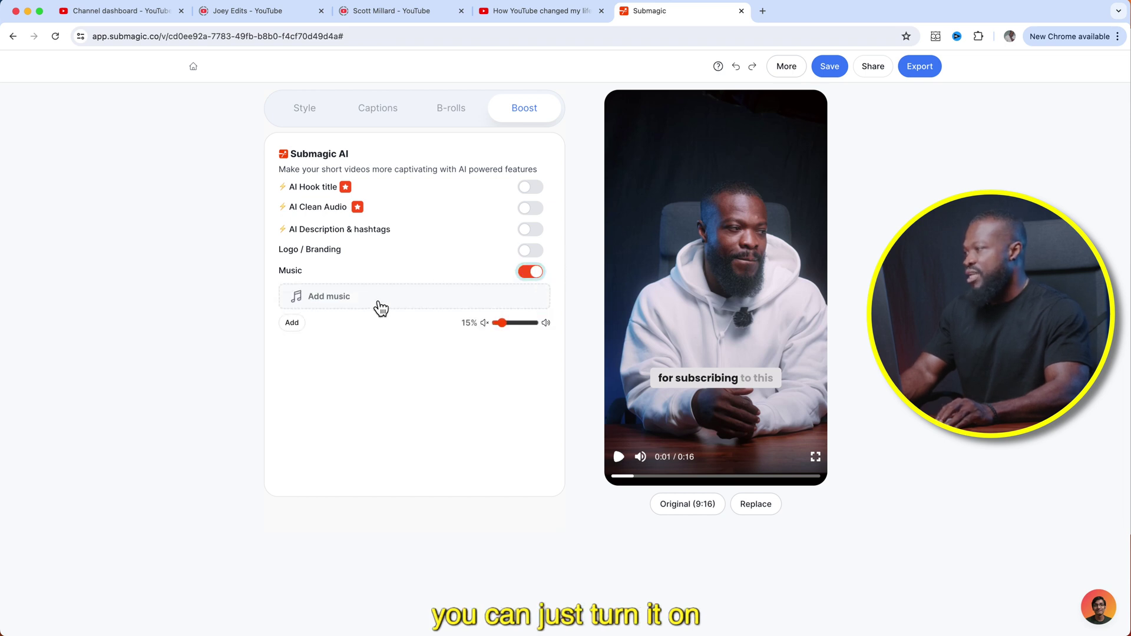
pyautogui.click(380, 307)
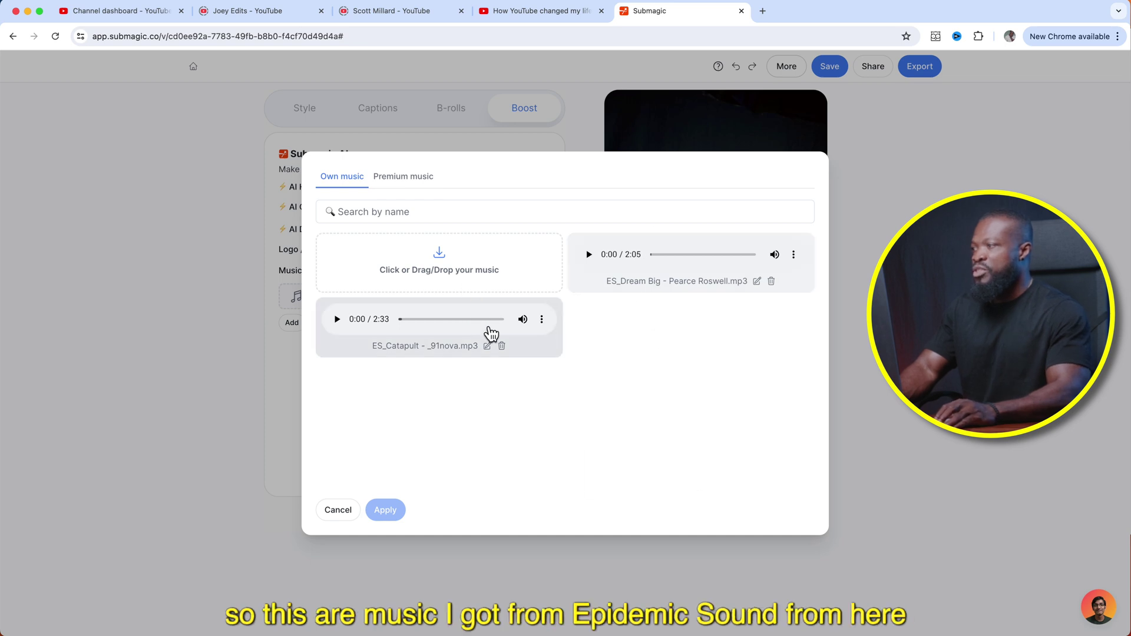
pyautogui.click(630, 286)
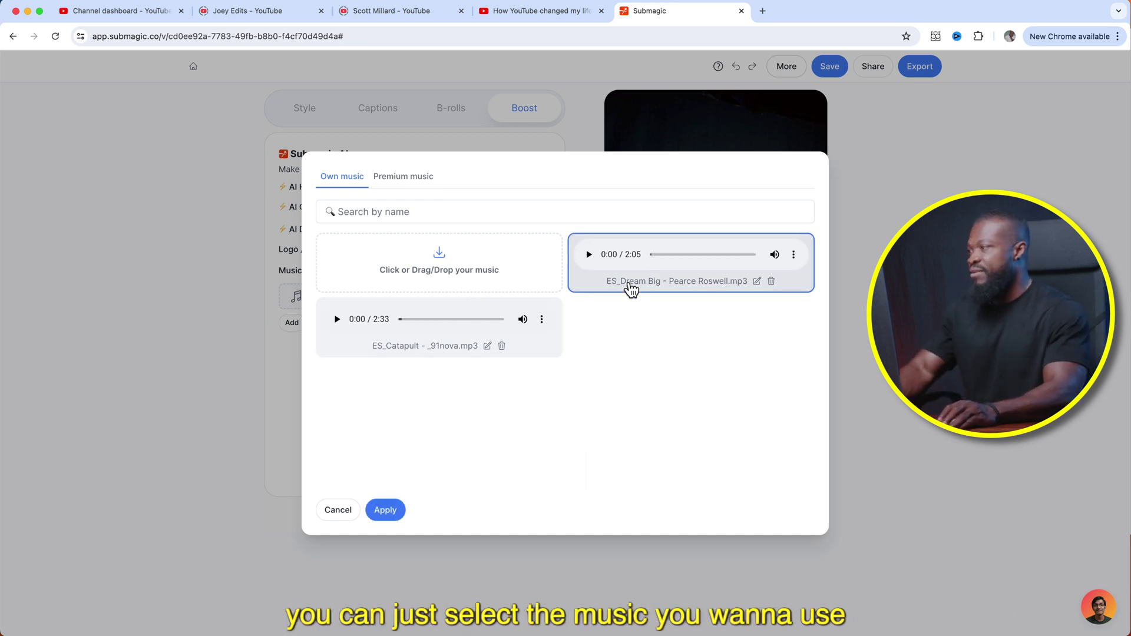
pyautogui.click(386, 510)
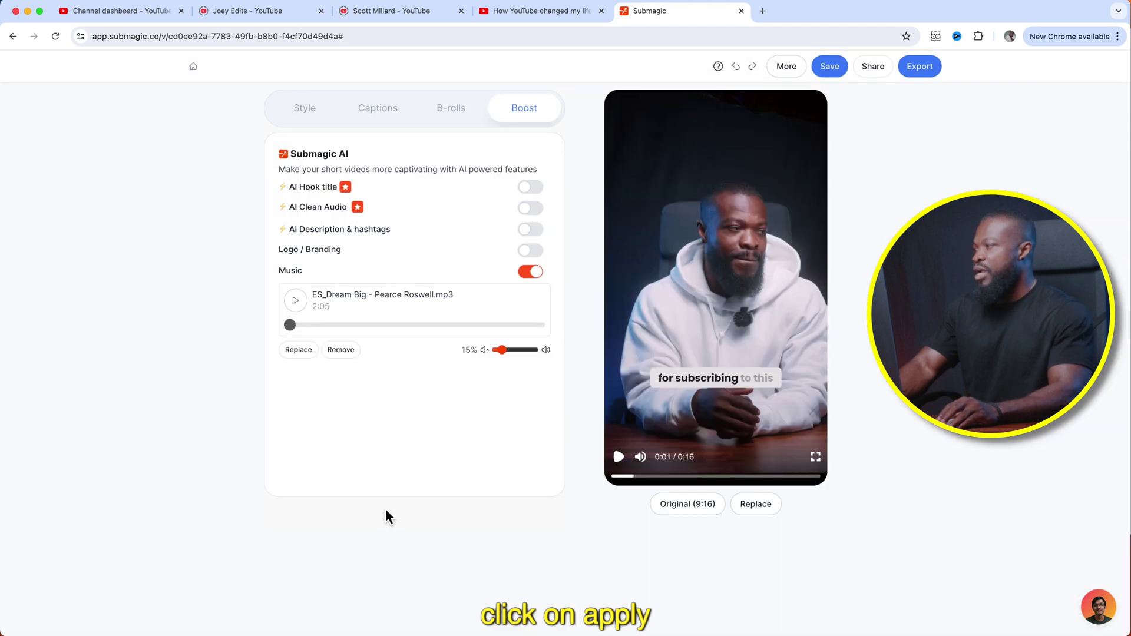
pyautogui.click(508, 352)
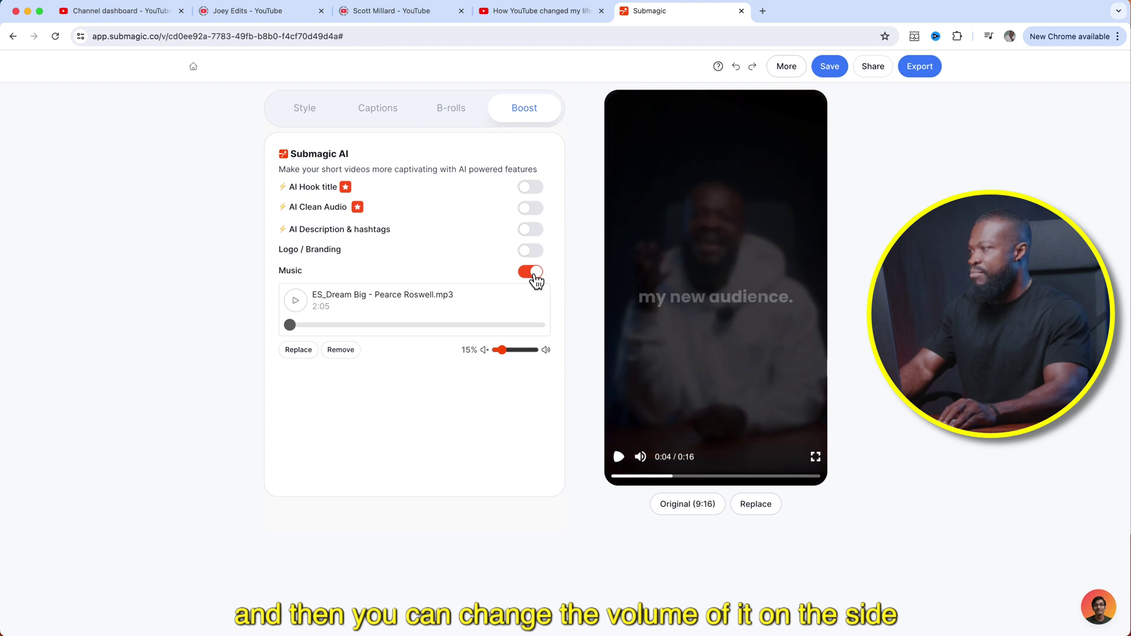
# Disable the background music for the short
pyautogui.click(533, 273)
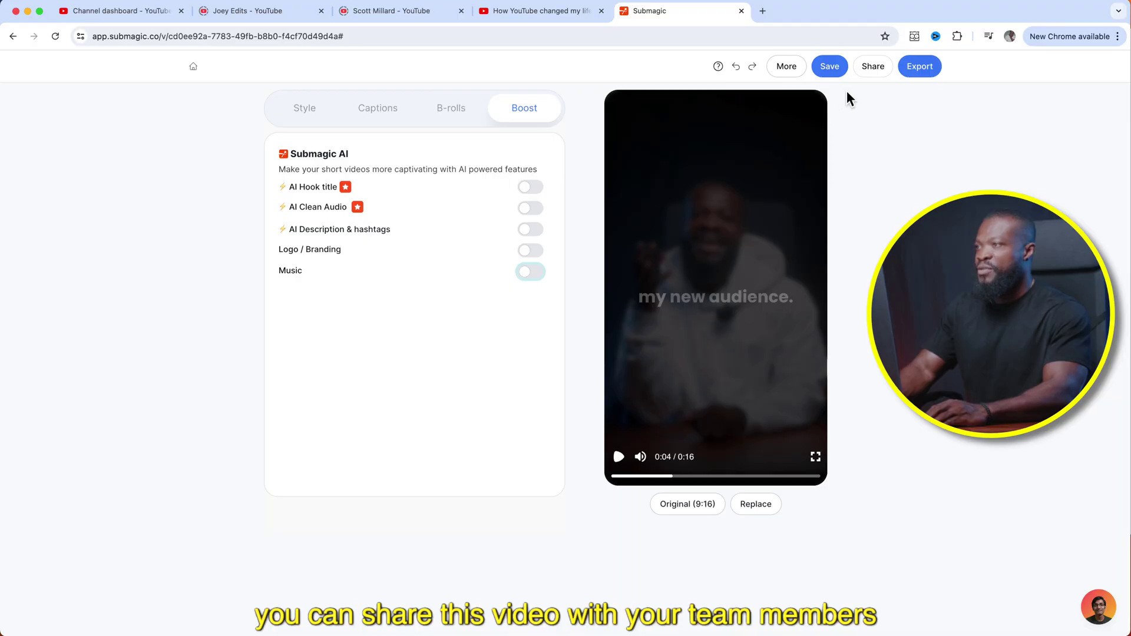
# Fill the team collaboration invitation with a member's e-mail address and discard it without sending
pyautogui.click(873, 66)
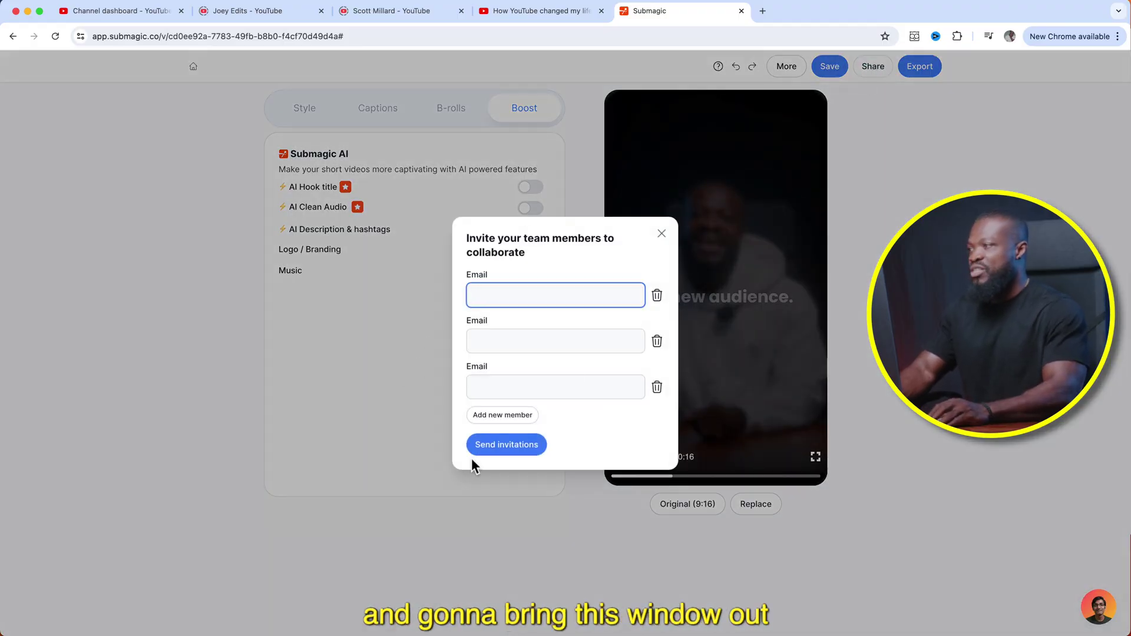
pyautogui.click(498, 302)
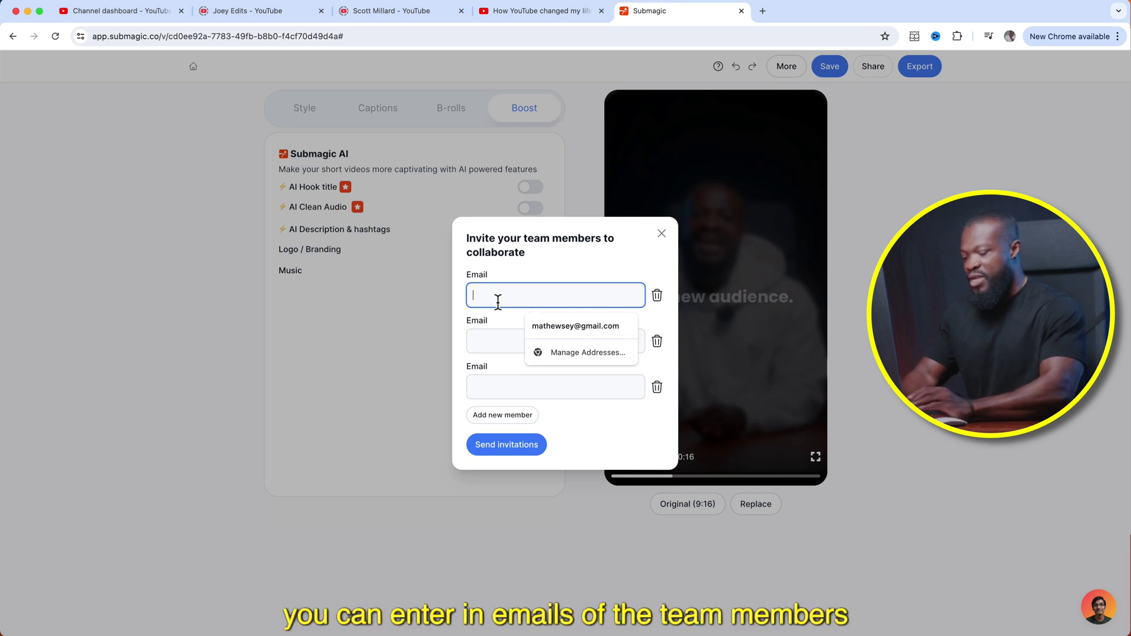
pyautogui.click(538, 327)
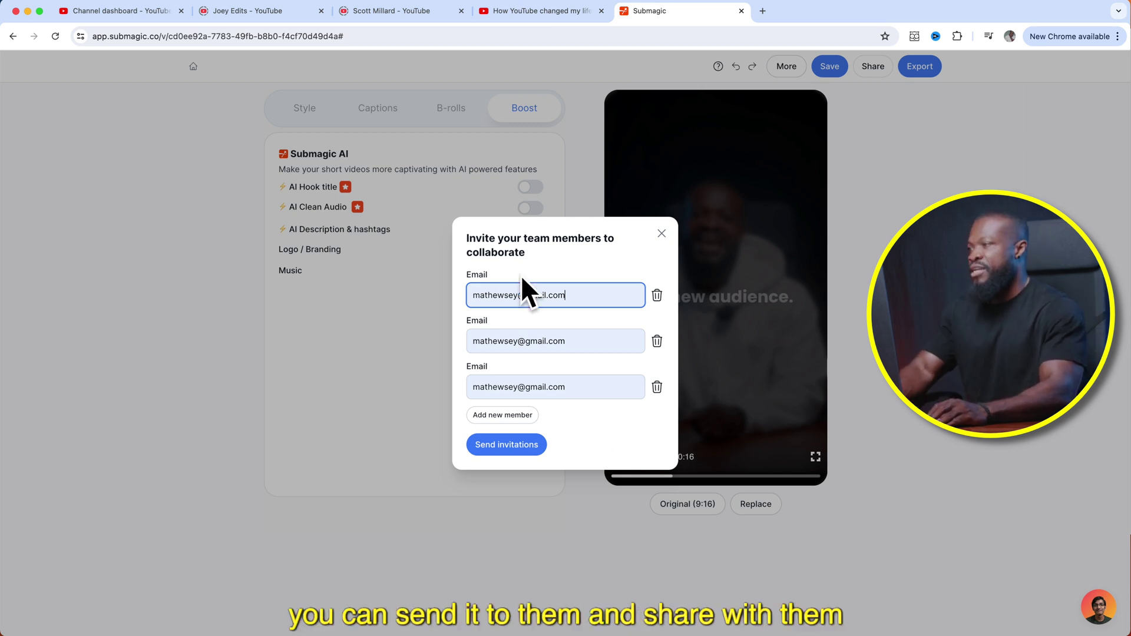
pyautogui.click(663, 234)
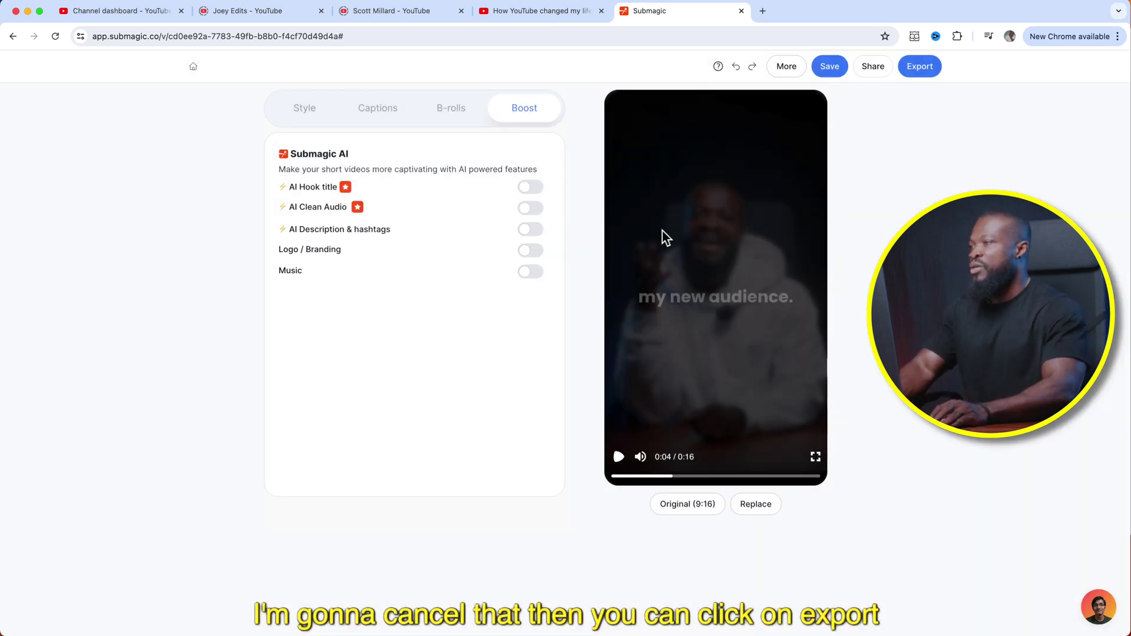
# Export the video at Standard (1080p) quality and 23.976 (Original) FPS, after trying the Ultra HD (4k) quality
pyautogui.click(921, 70)
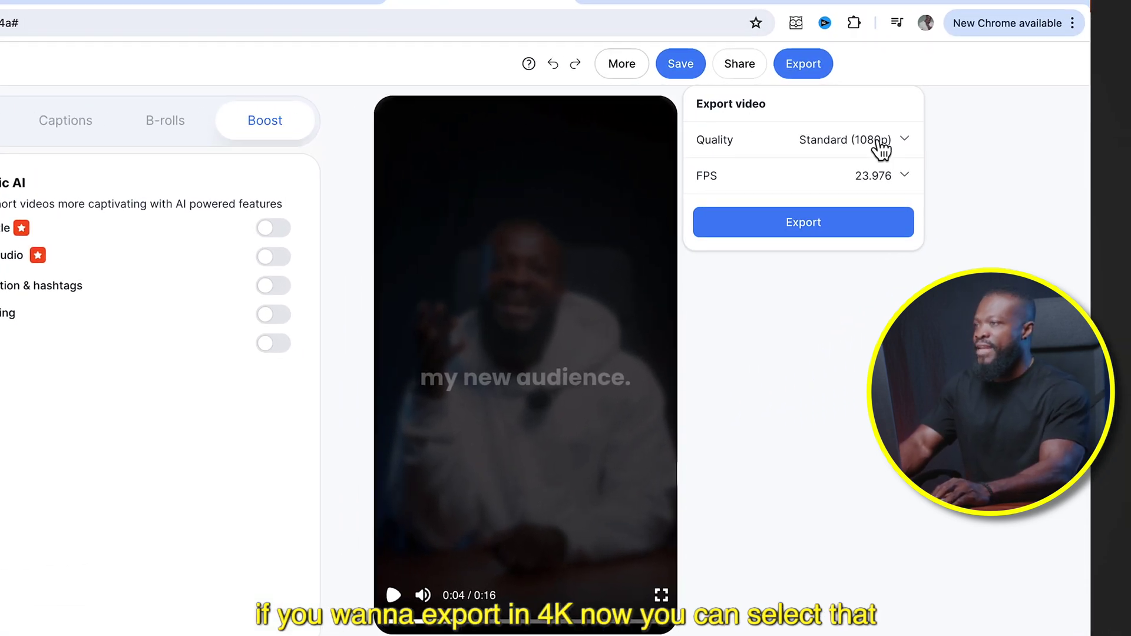
pyautogui.click(881, 148)
pyautogui.click(836, 206)
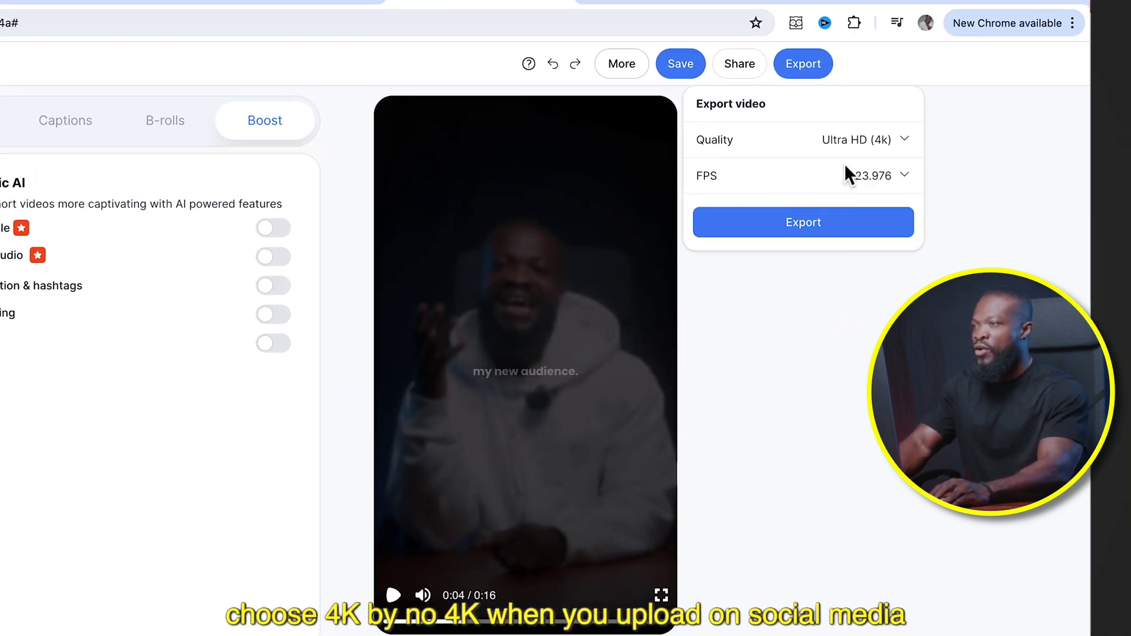
pyautogui.click(880, 148)
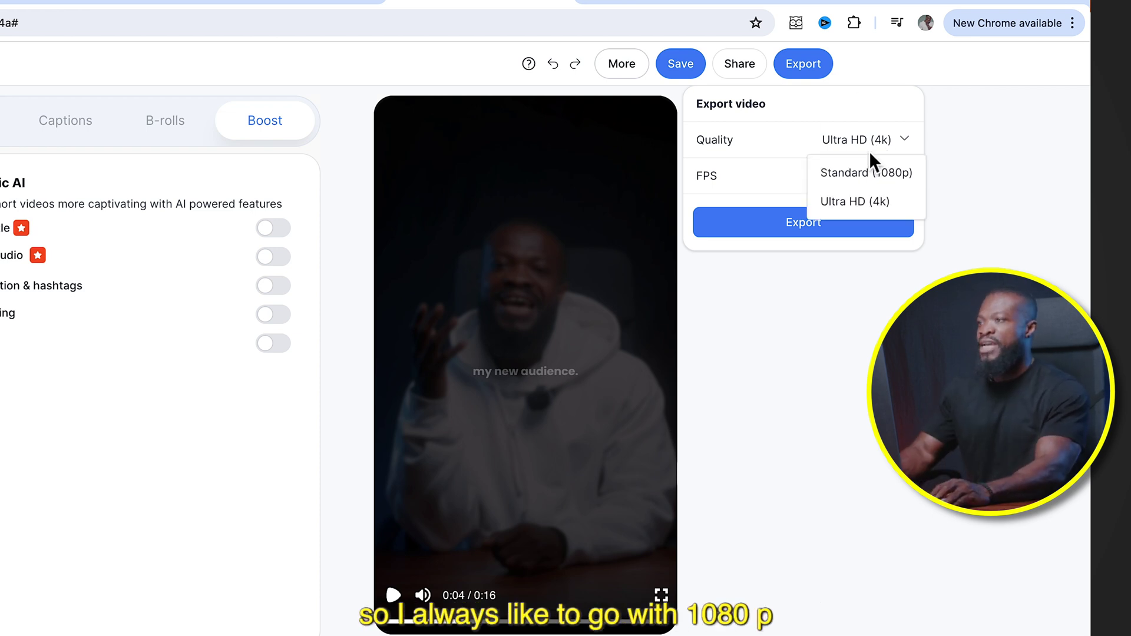
pyautogui.click(876, 176)
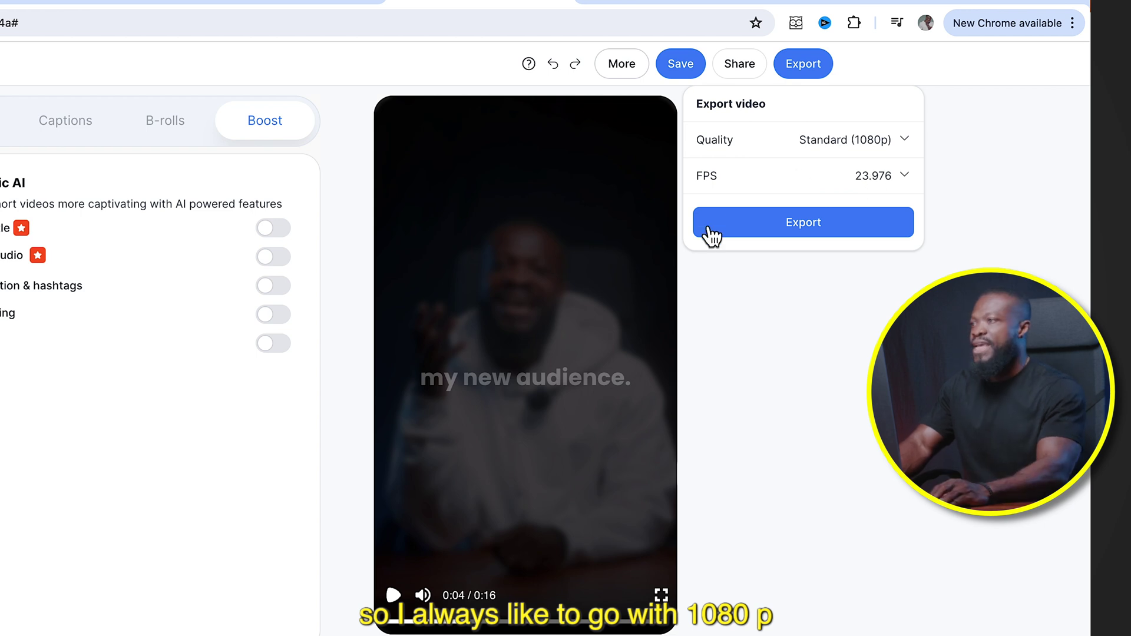
pyautogui.click(872, 183)
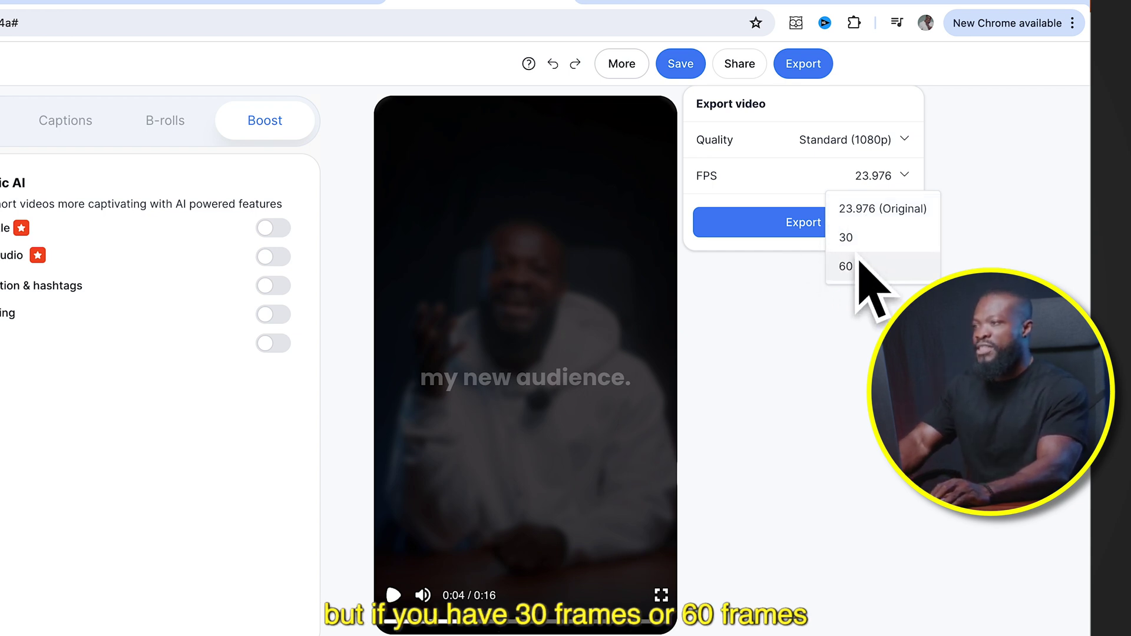
pyautogui.click(872, 214)
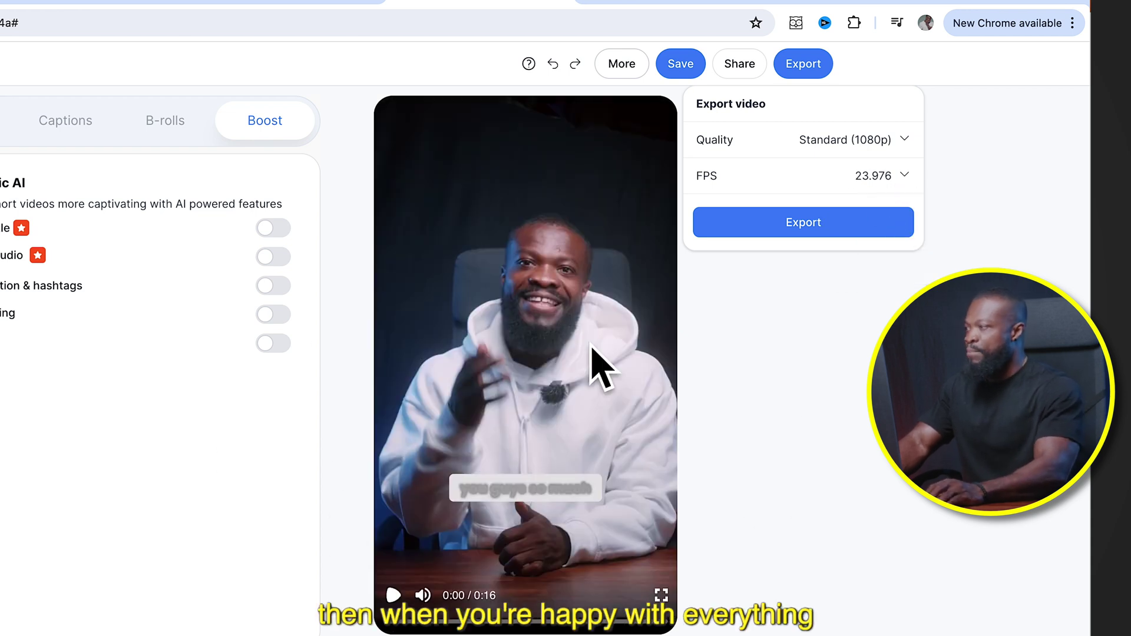
pyautogui.click(801, 233)
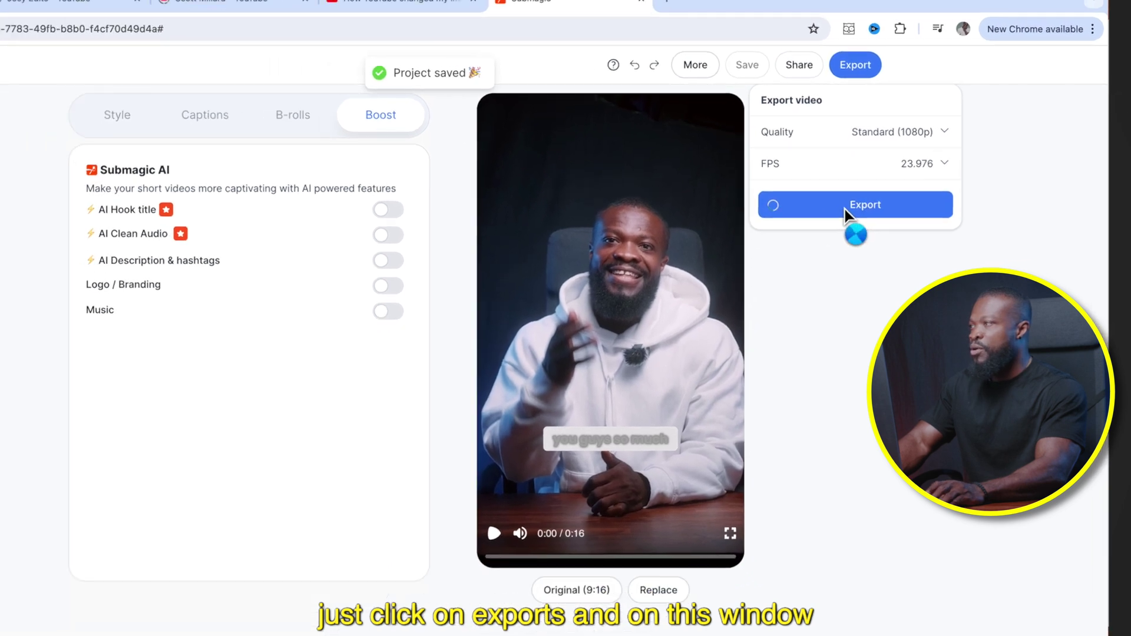
# Post the comment "Check this out guys." on the exported video and download the video
pyautogui.click(715, 151)
pyautogui.write('Check this out guys.')
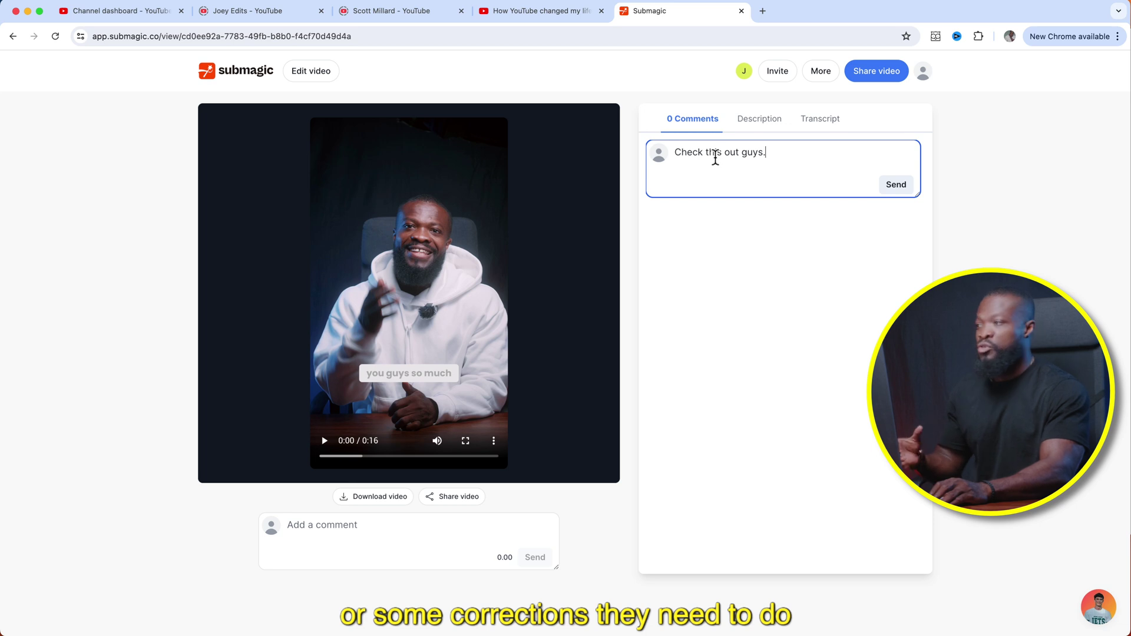
pyautogui.click(896, 184)
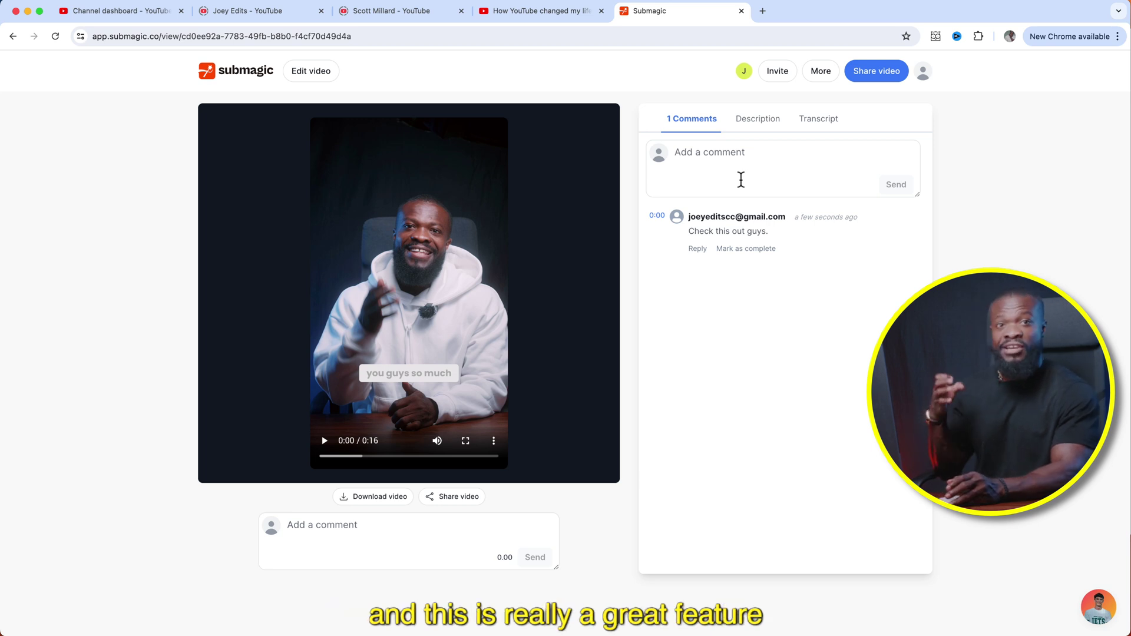
pyautogui.click(357, 506)
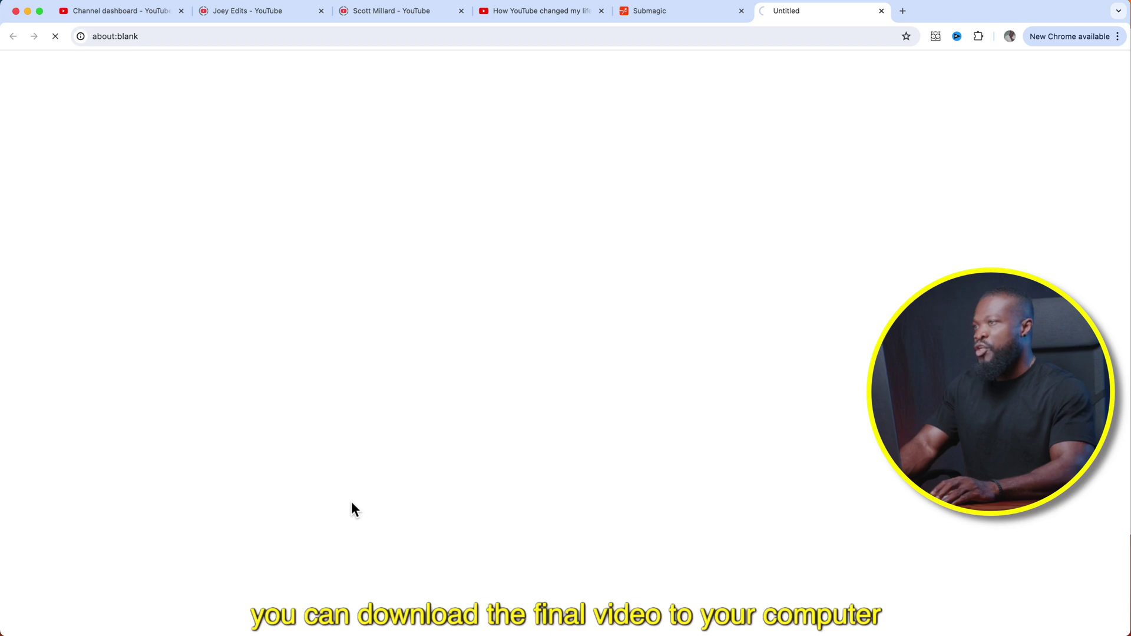